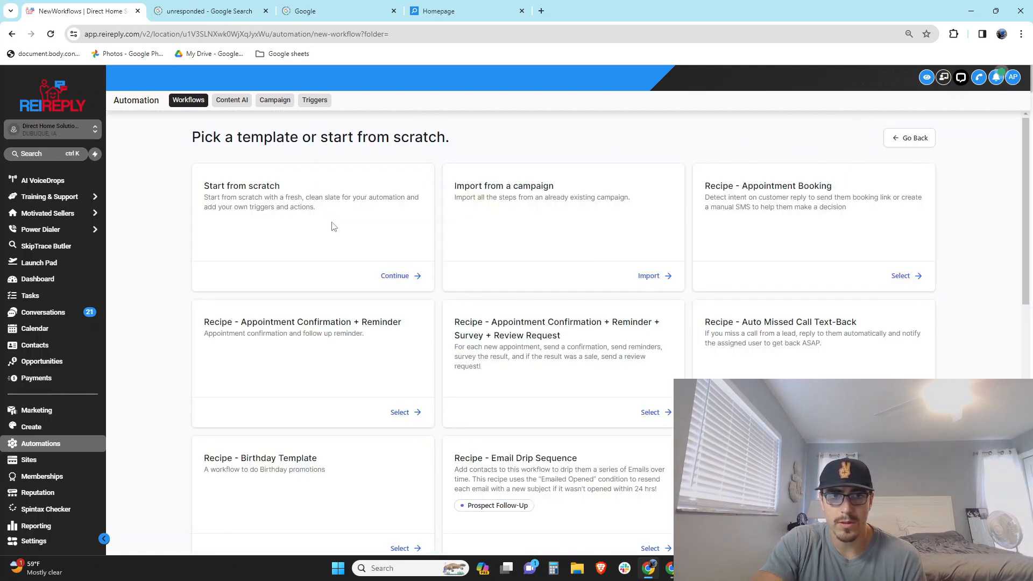
Start a blank workflow from scratch with a Contact Tag trigger
left_click(399, 280)
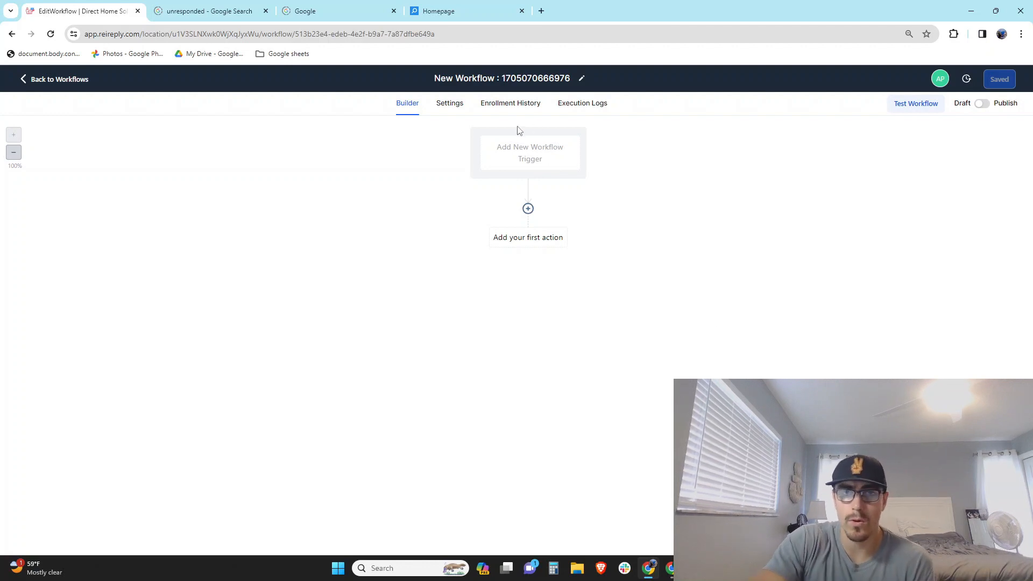
left_click(519, 152)
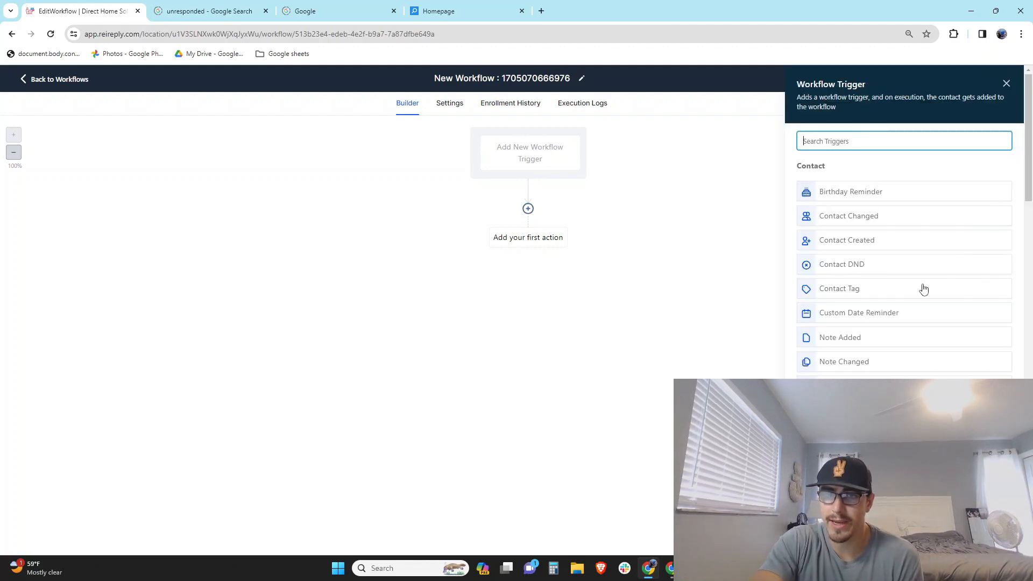
left_click(865, 293)
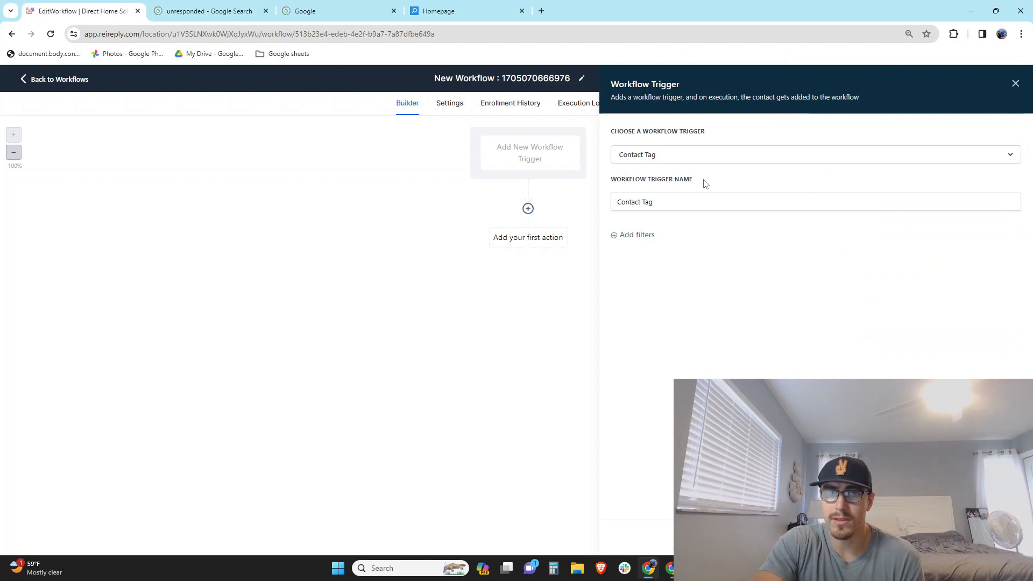
left_click(692, 199)
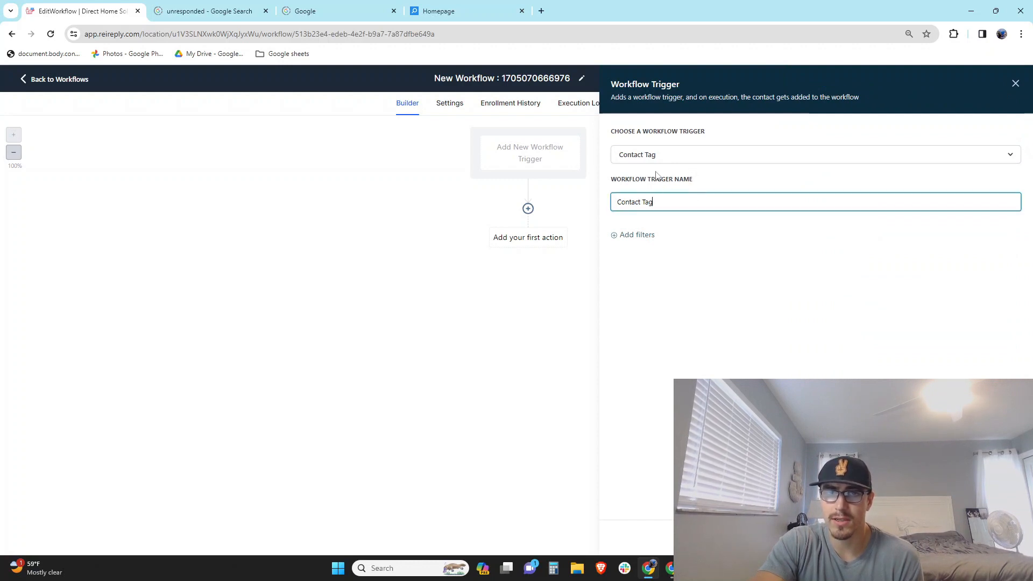
Filter the trigger on Tag Added = 'call manual. agent' and save it
left_click(640, 235)
left_click(657, 249)
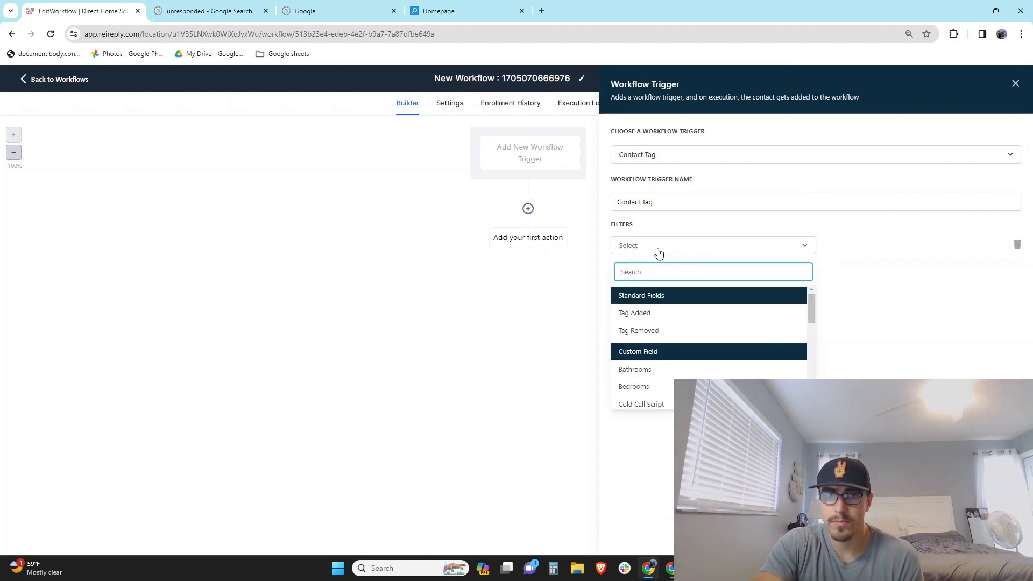
left_click(663, 317)
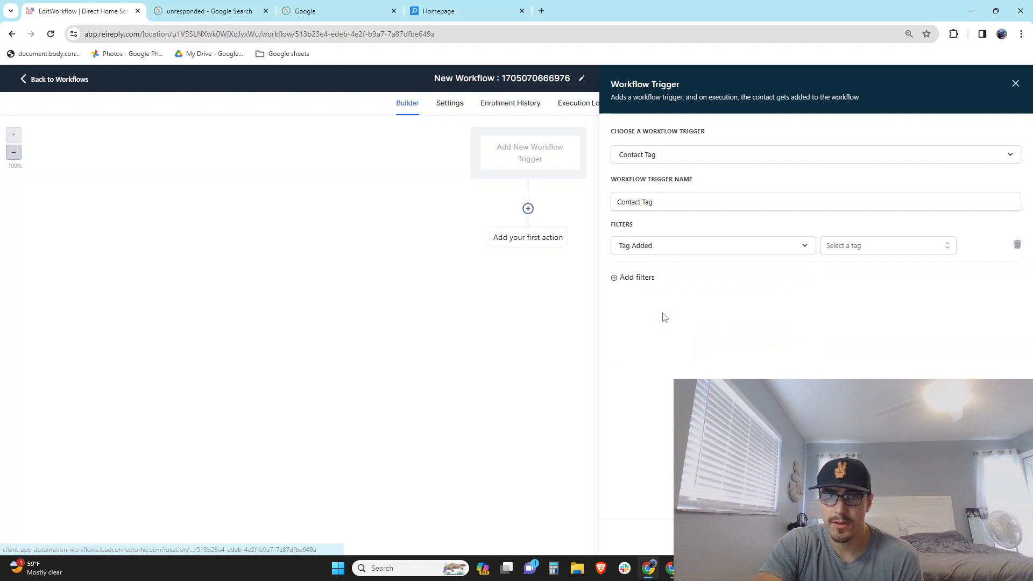
left_click(880, 243)
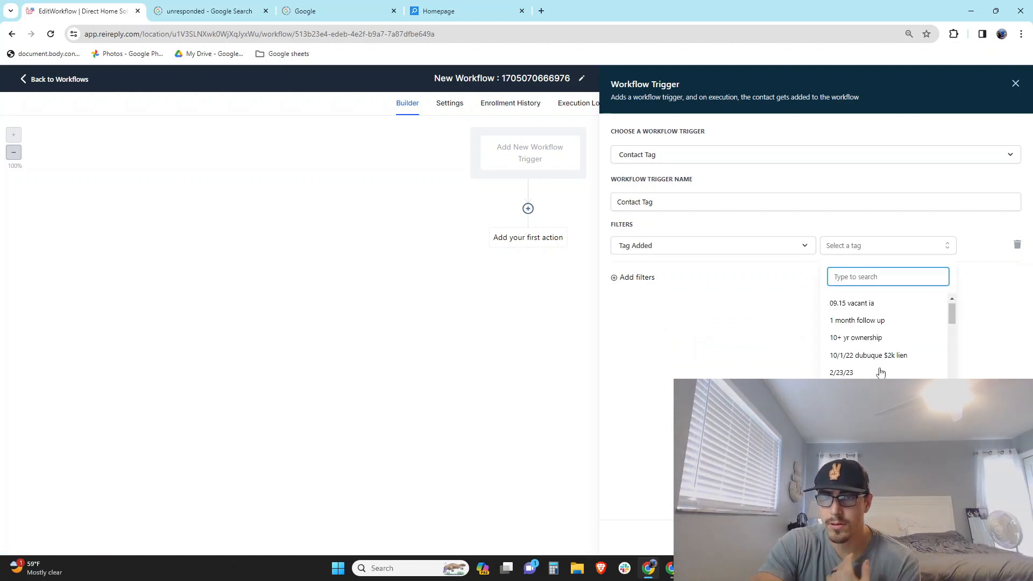
scroll(880, 372, "down", 3)
scroll(880, 372, "up", 3)
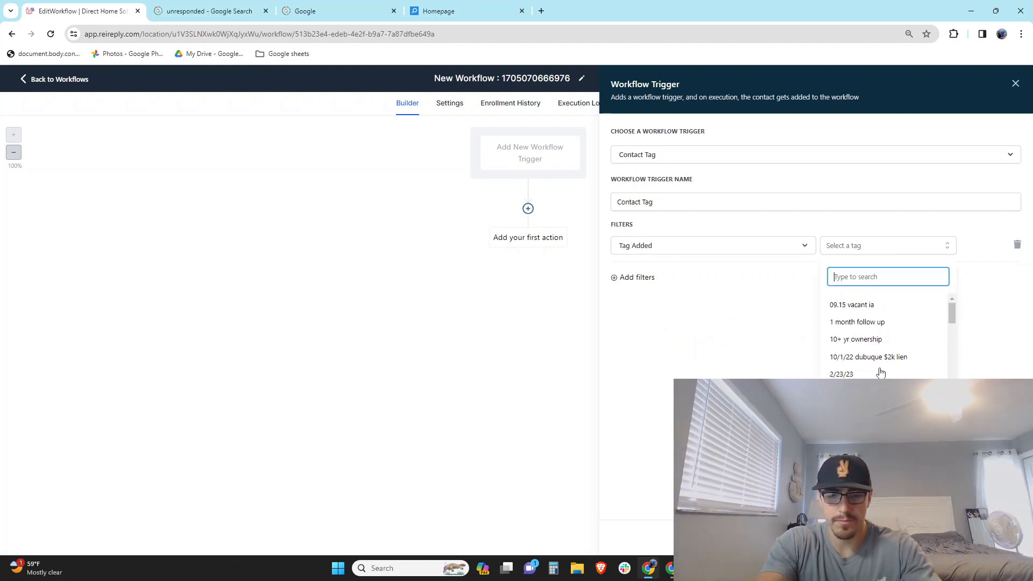
type("manu")
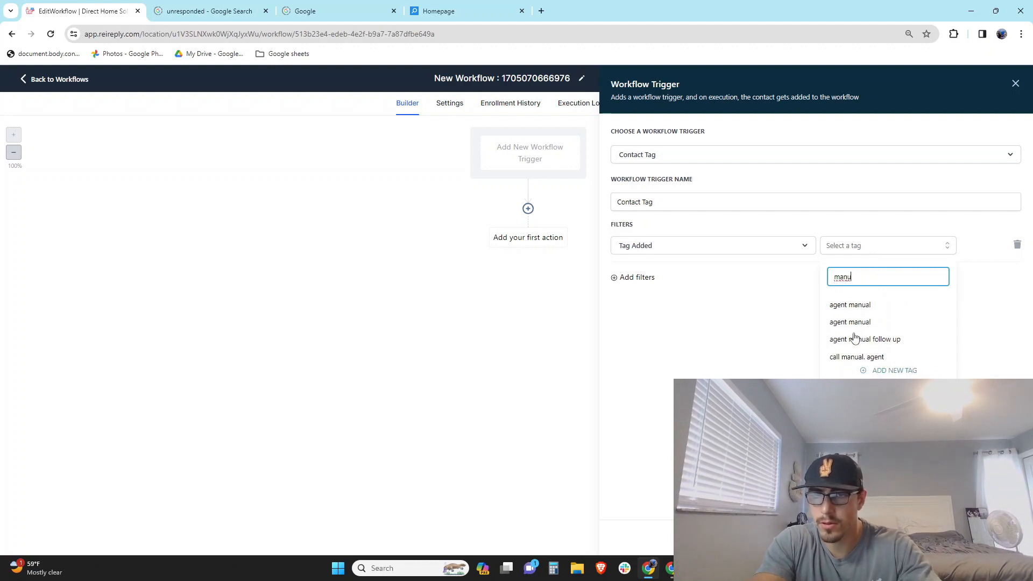
left_click(894, 359)
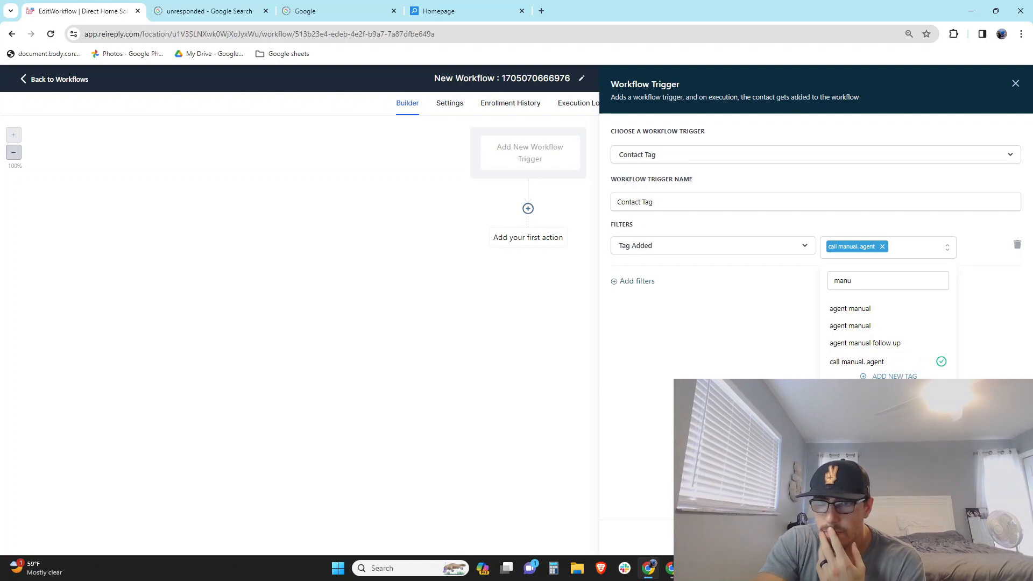
key("Escape")
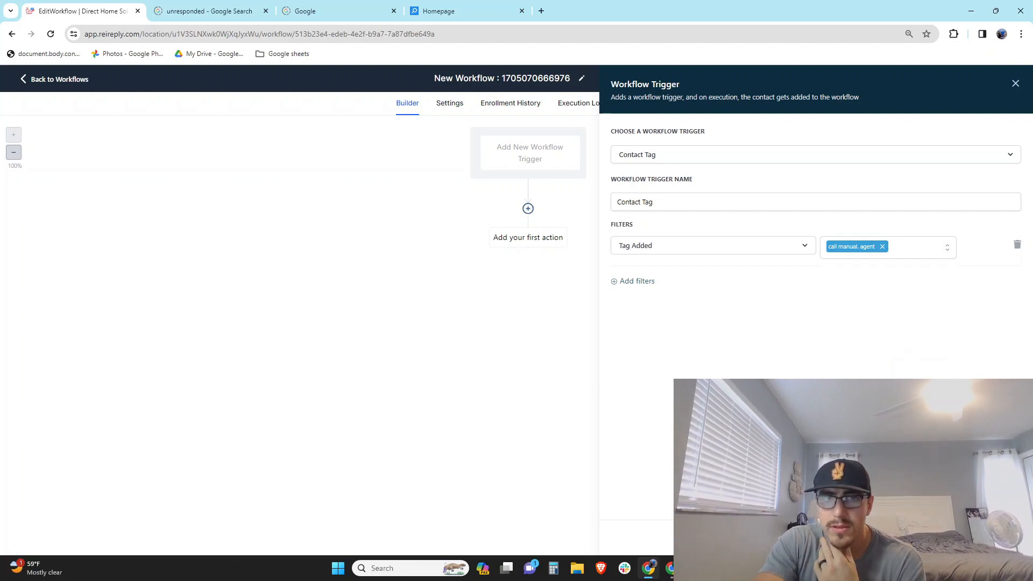
left_click(990, 538)
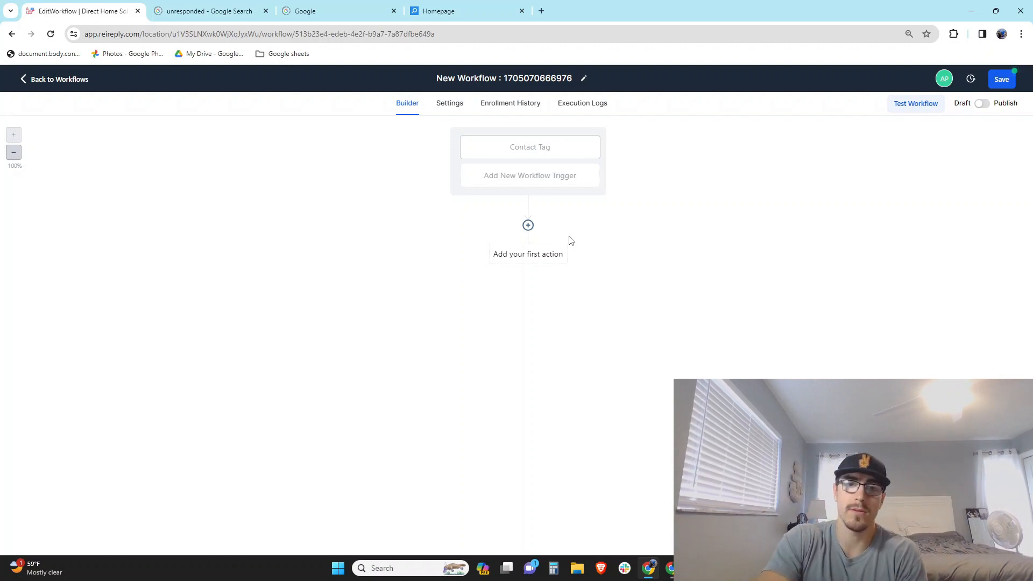
Add an If/Else Condition as the first action under the Contact Tag trigger
left_click(528, 226)
scroll(893, 293, "down", 5)
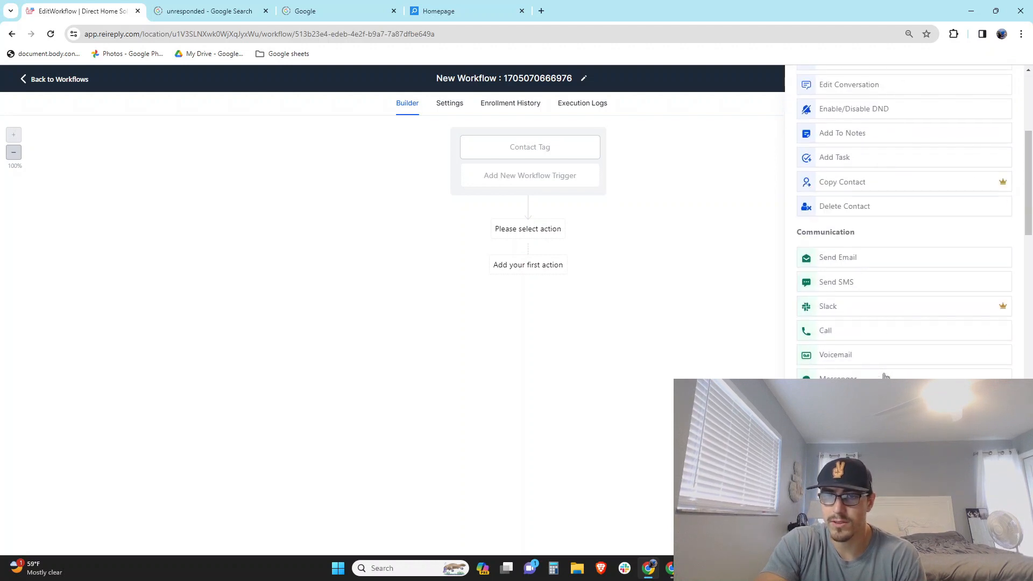
scroll(844, 335, "down", 4)
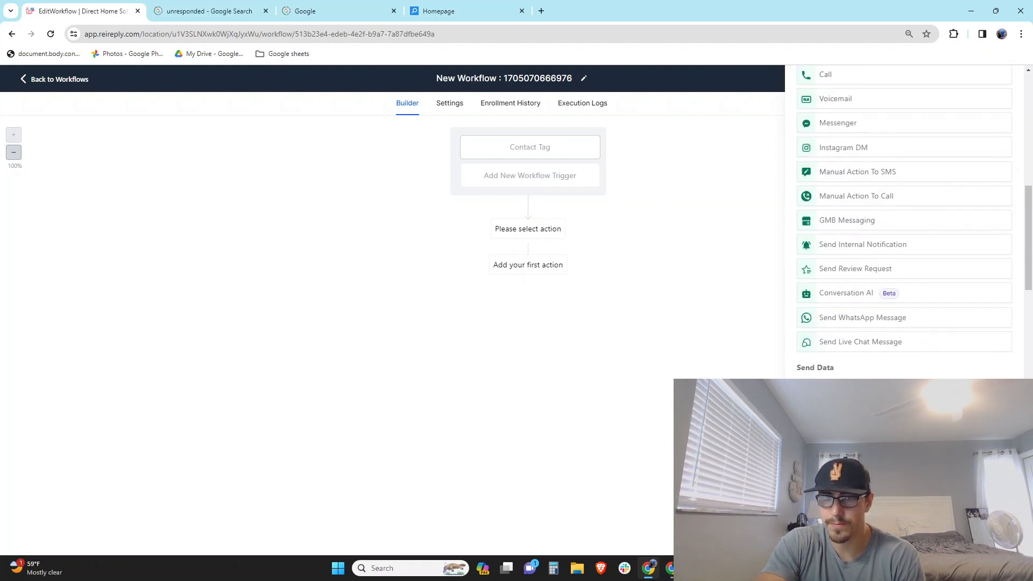
scroll(843, 399, "down", 2)
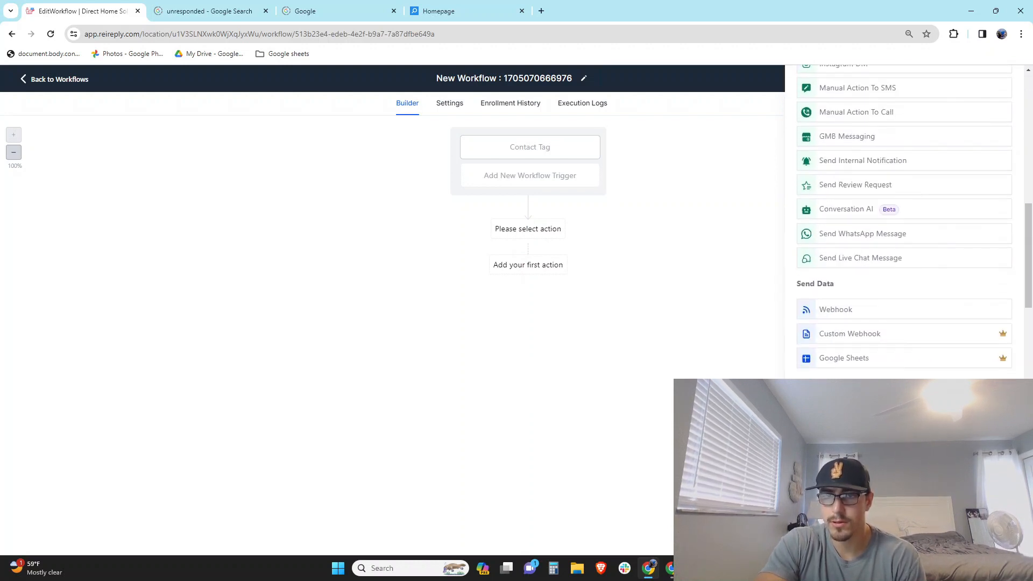
left_click(839, 409)
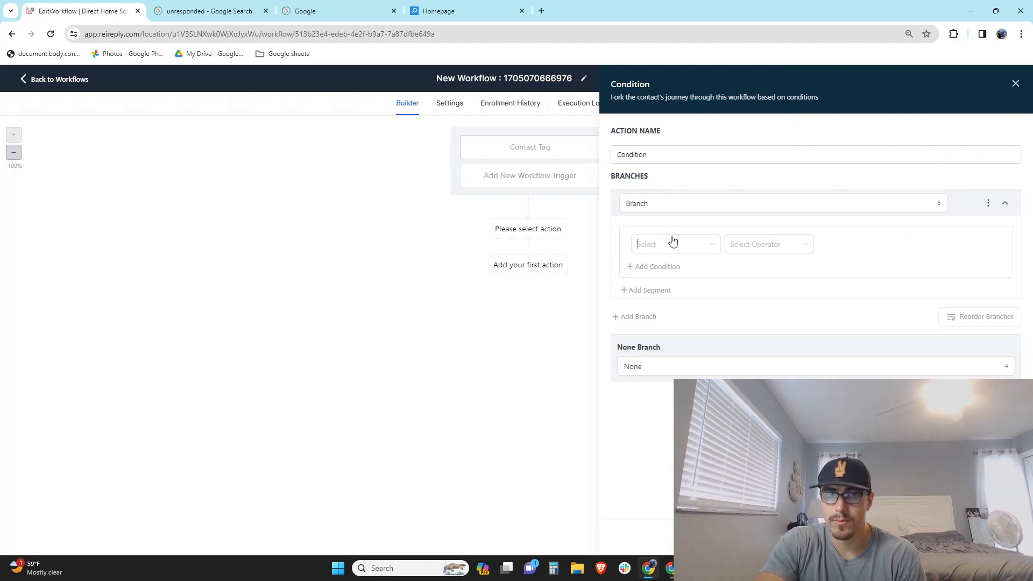
Set the first condition branch to Tags Includes with the 'replied' tag
left_click(672, 241)
left_click(681, 267)
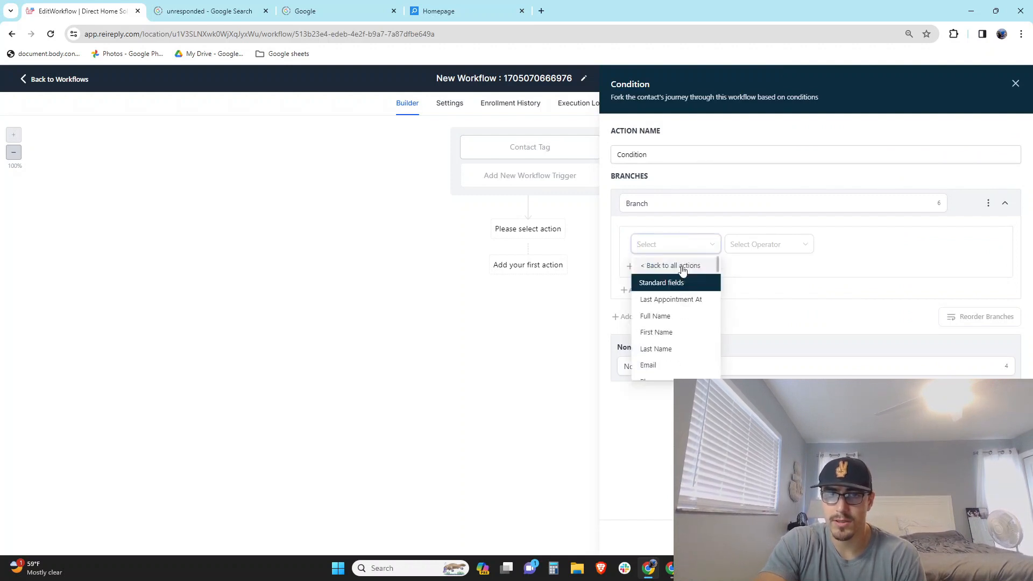
scroll(685, 355, "down", 1)
scroll(687, 359, "down", 3)
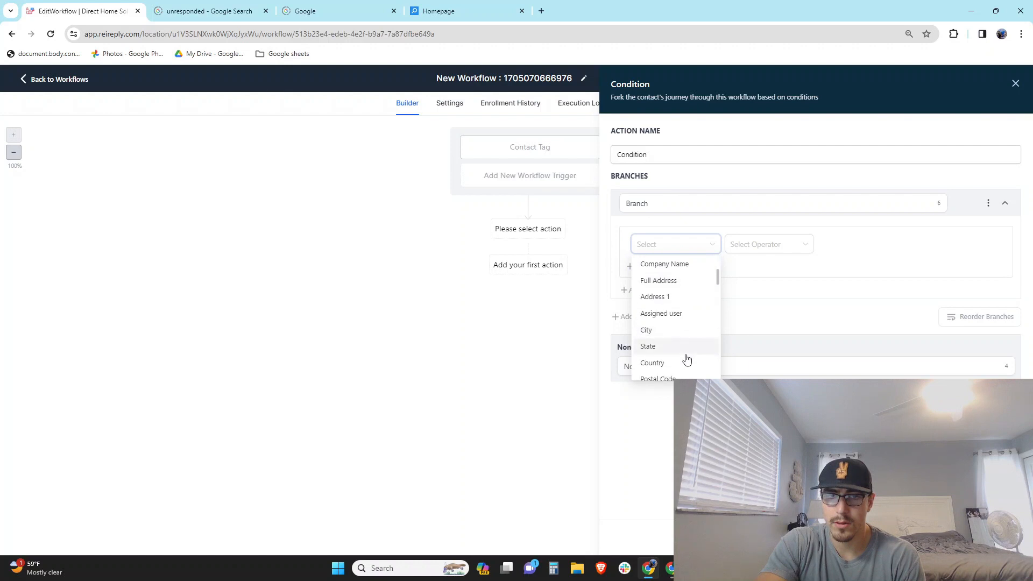
scroll(687, 358, "down", 1)
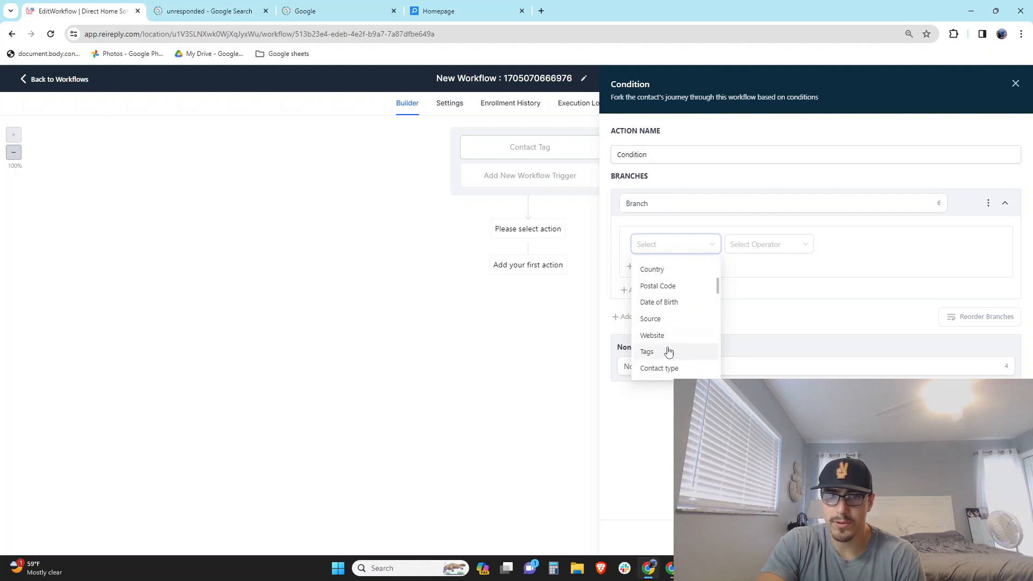
left_click(695, 350)
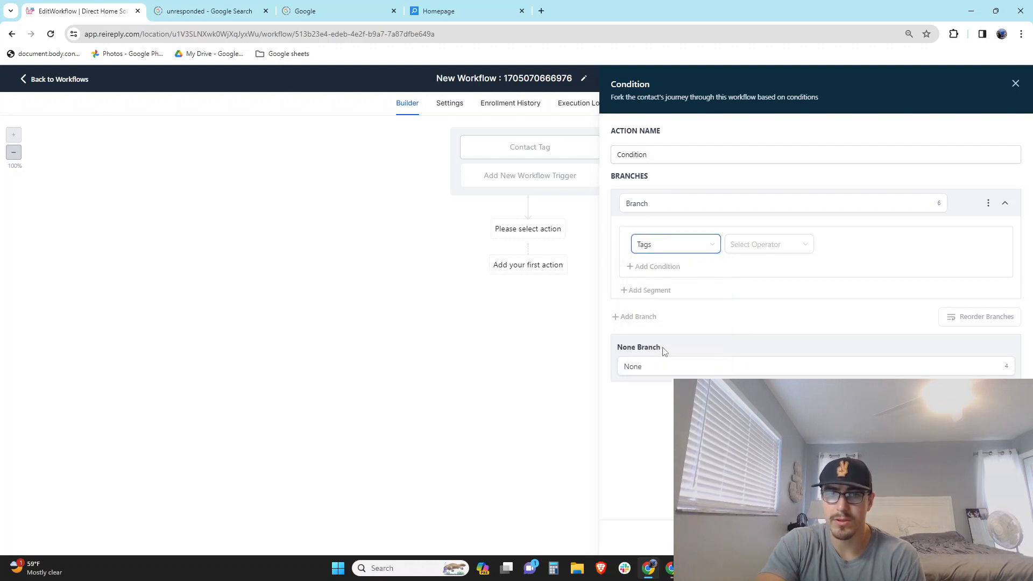
left_click(757, 249)
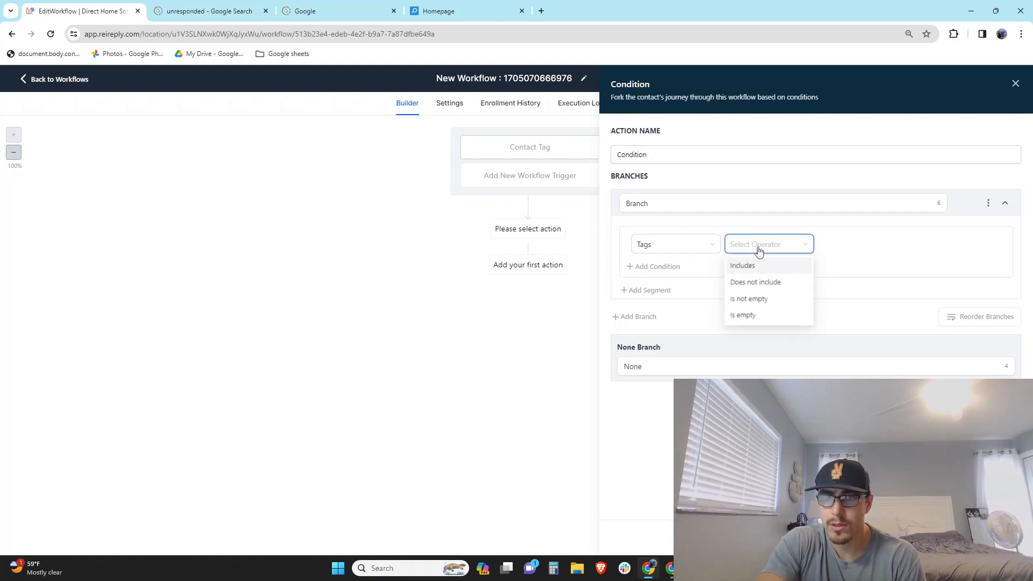
double_click(759, 248)
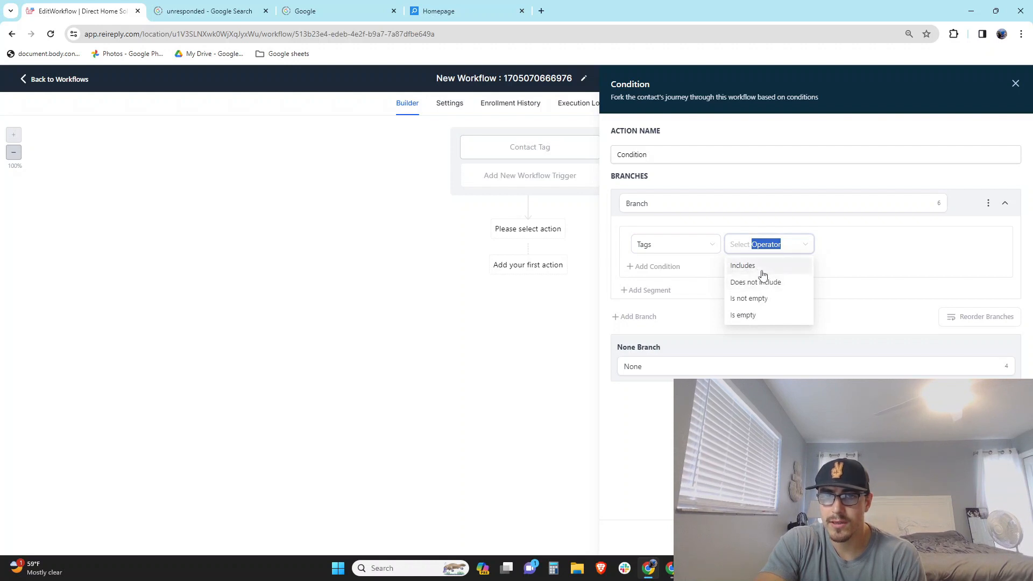
left_click(762, 274)
left_click(874, 251)
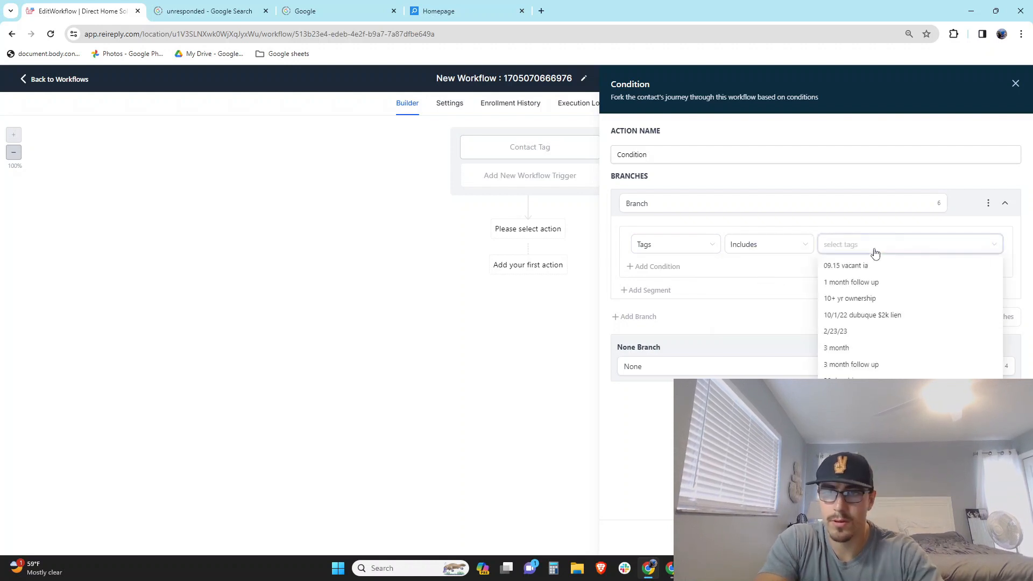
type("replied")
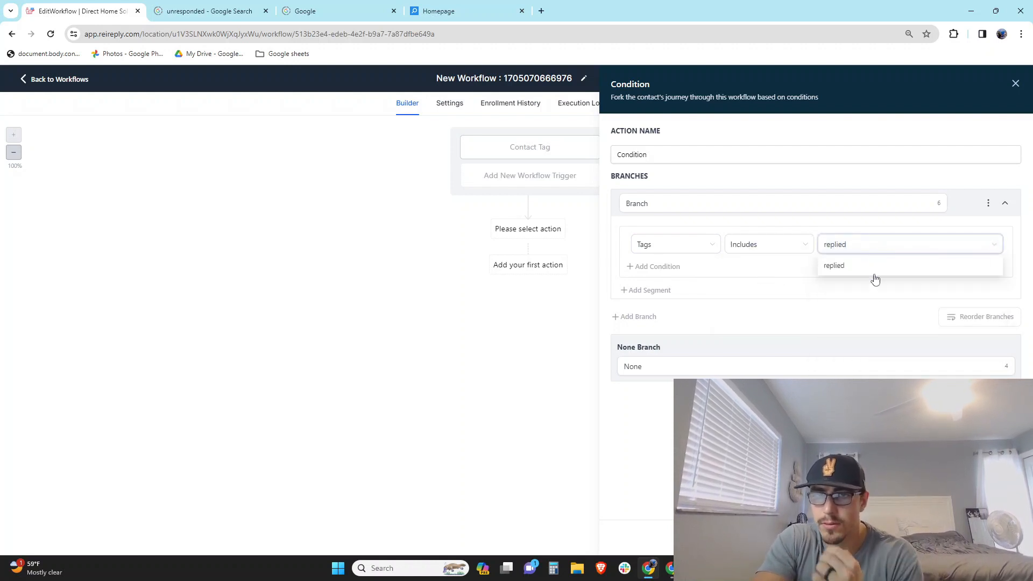
left_click(856, 267)
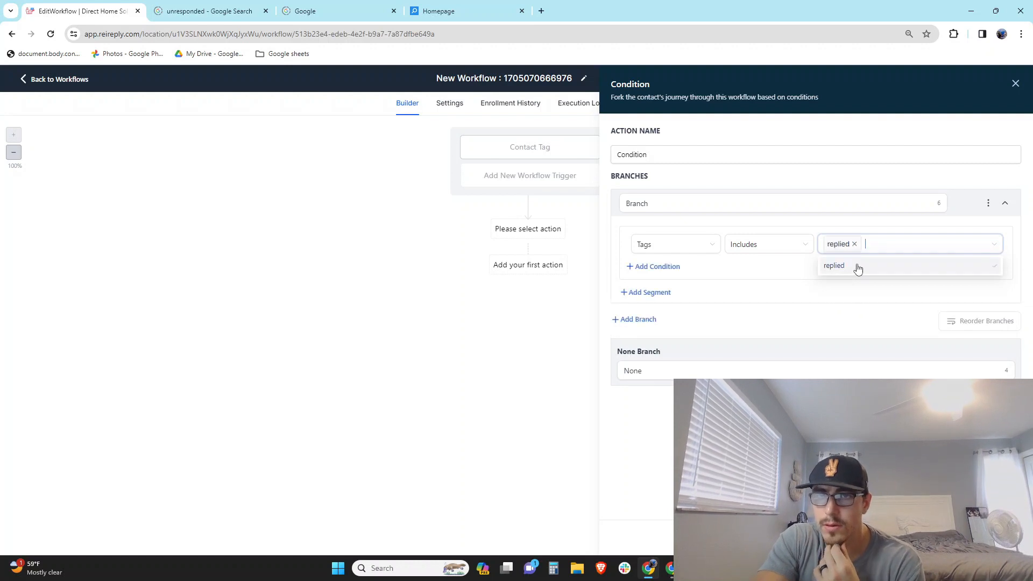
Add a second branch checking that Tags does not include 'replied'
left_click(641, 321)
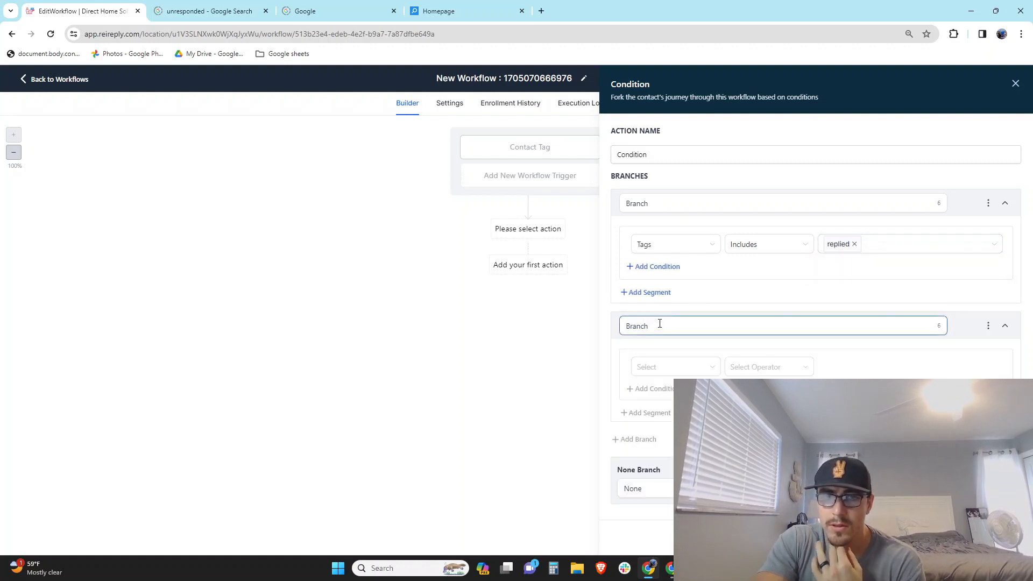
left_click(662, 371)
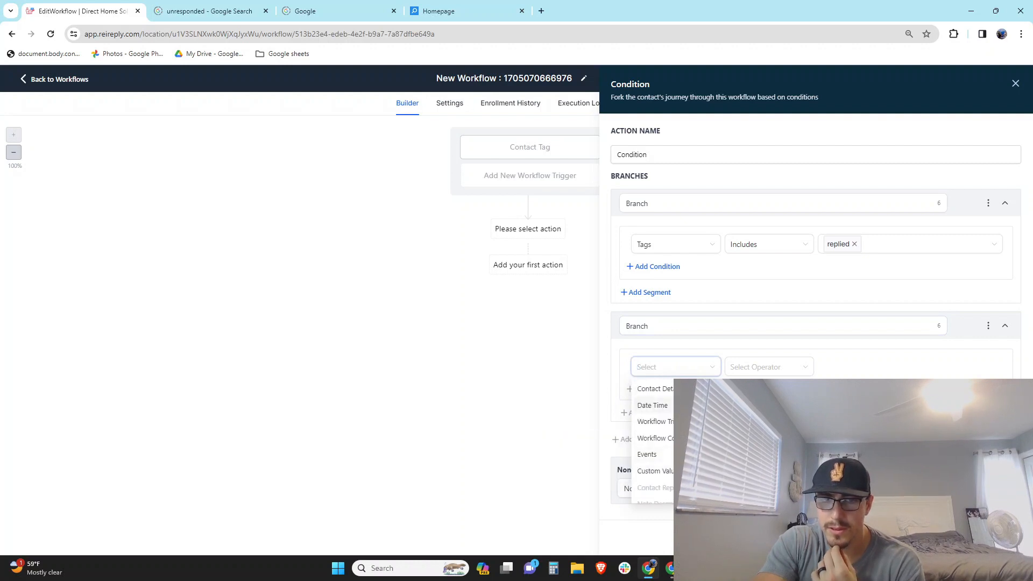
left_click(656, 389)
scroll(657, 467, "down", 3)
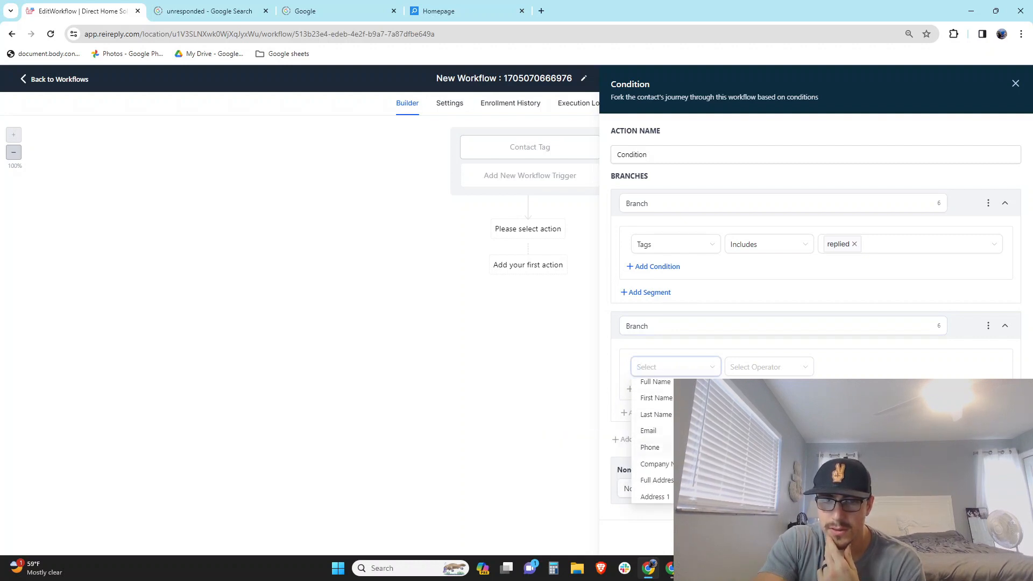
scroll(666, 467, "down", 2)
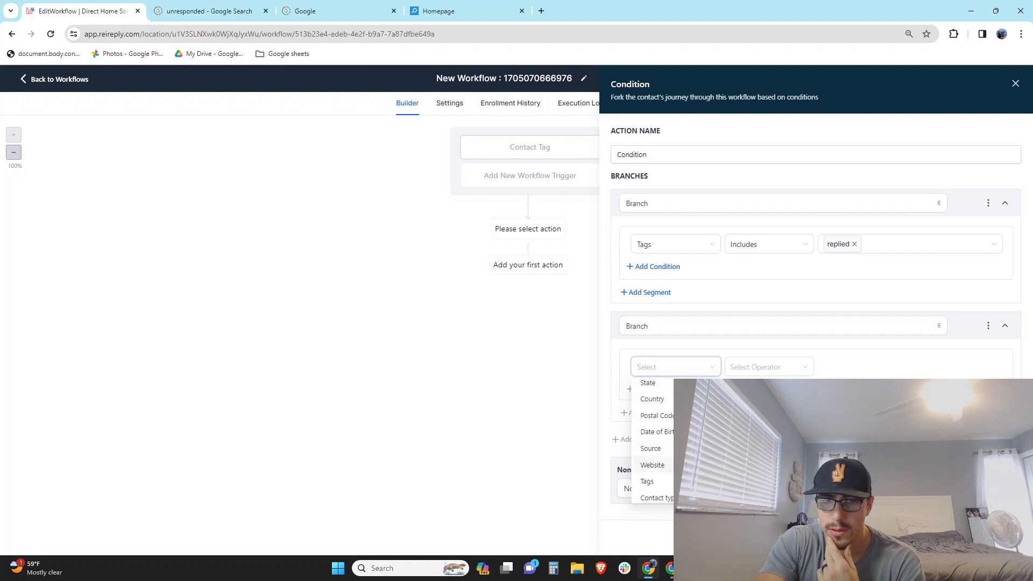
left_click(666, 485)
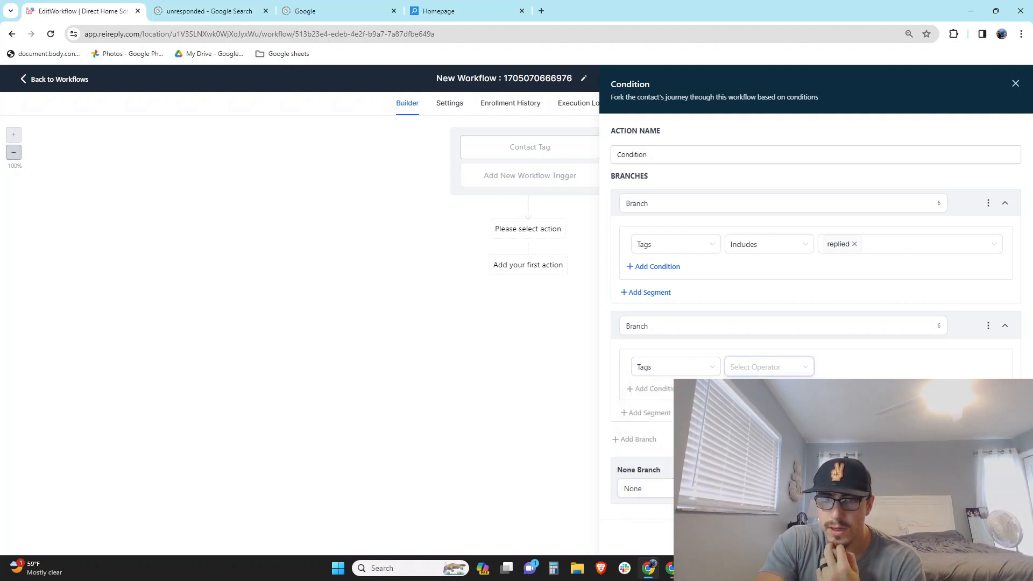
left_click(764, 408)
left_click(877, 366)
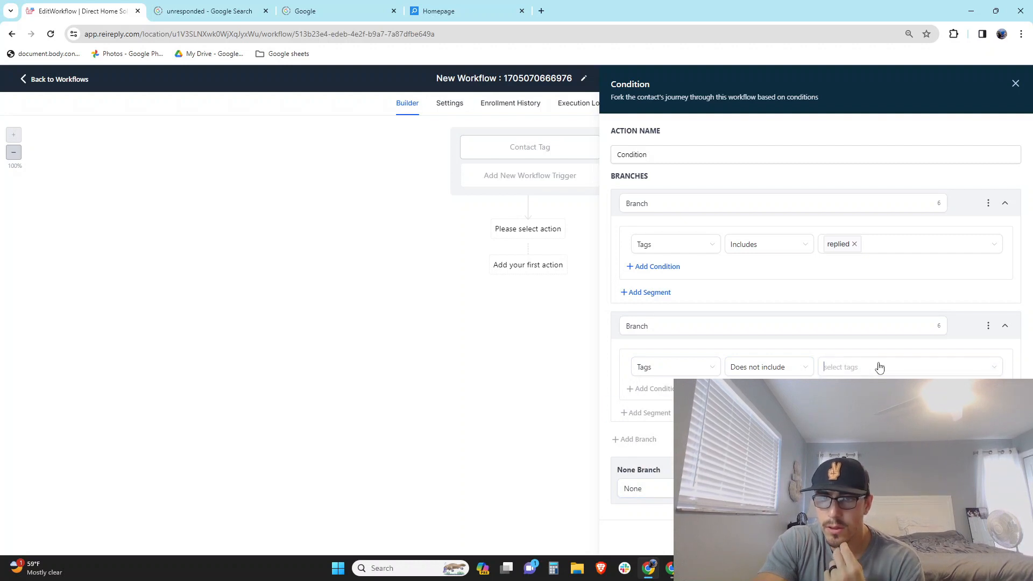
type("replied")
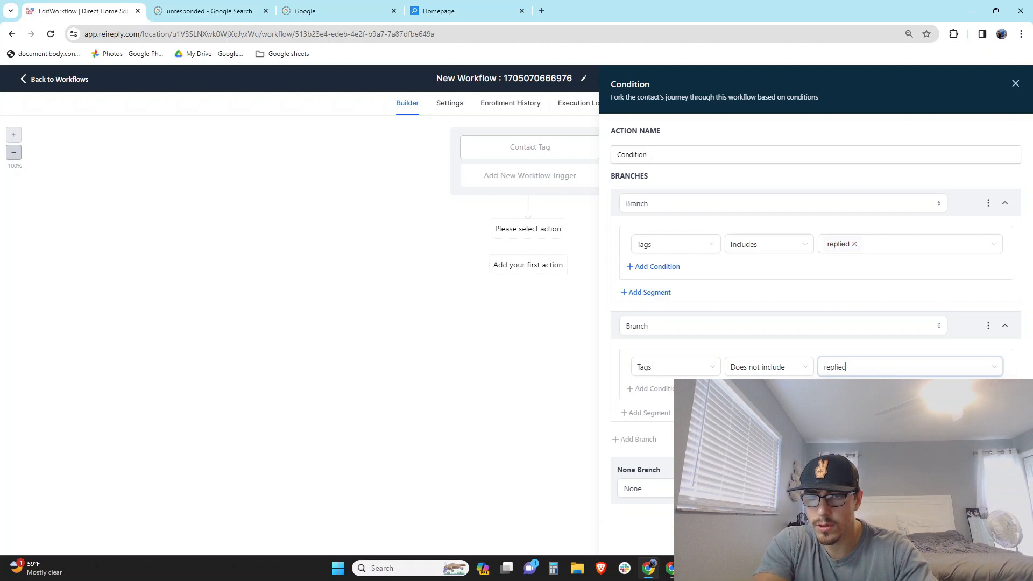
key("Return")
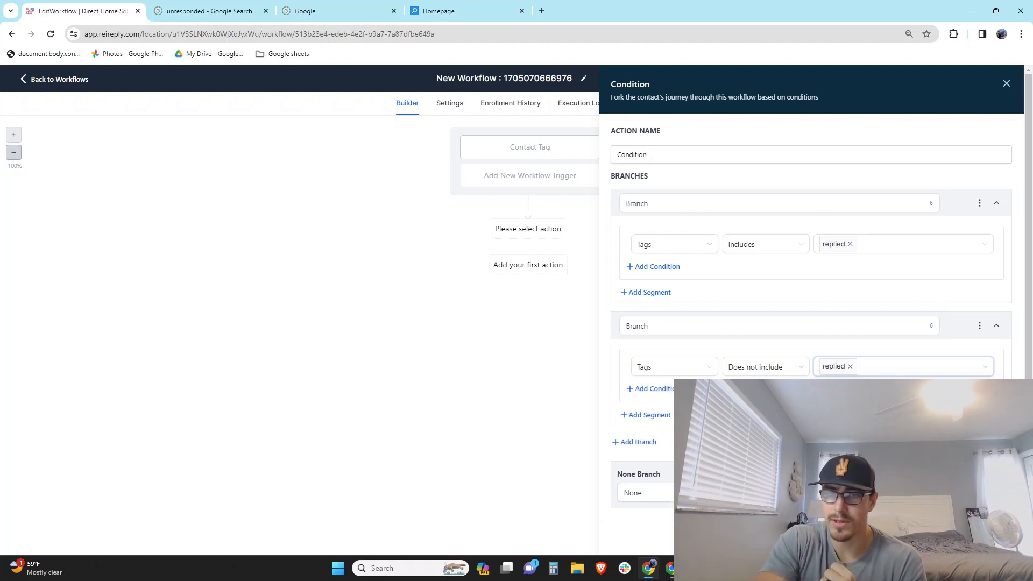
key("Escape")
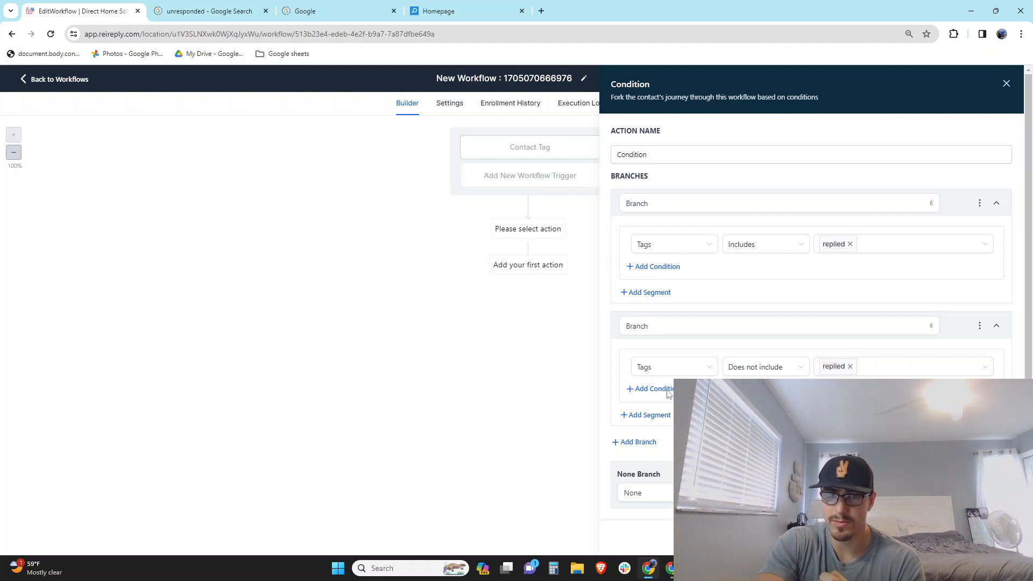
Save the condition with its branches named Replied and Not Replied
left_click(982, 538)
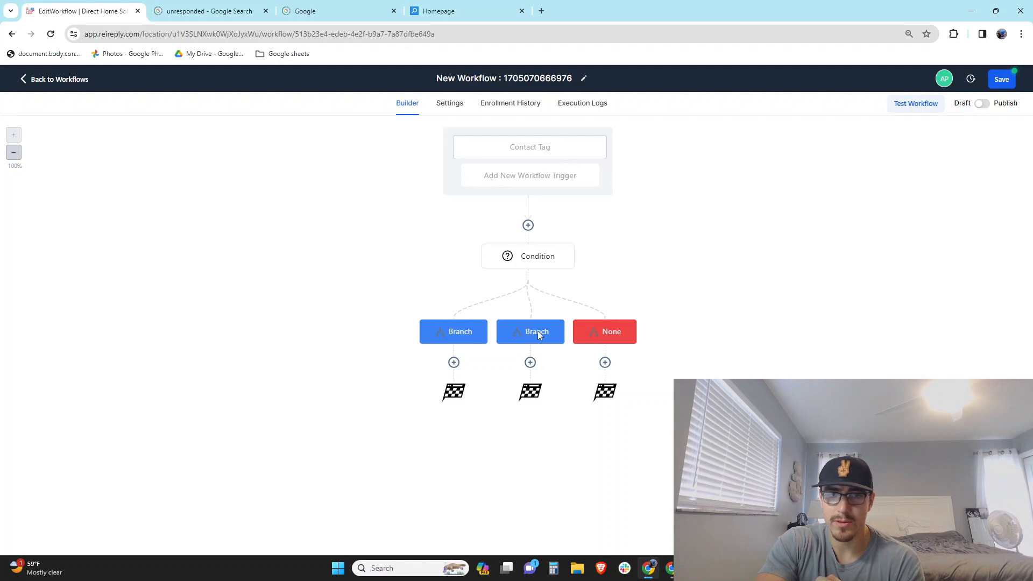
left_click(536, 264)
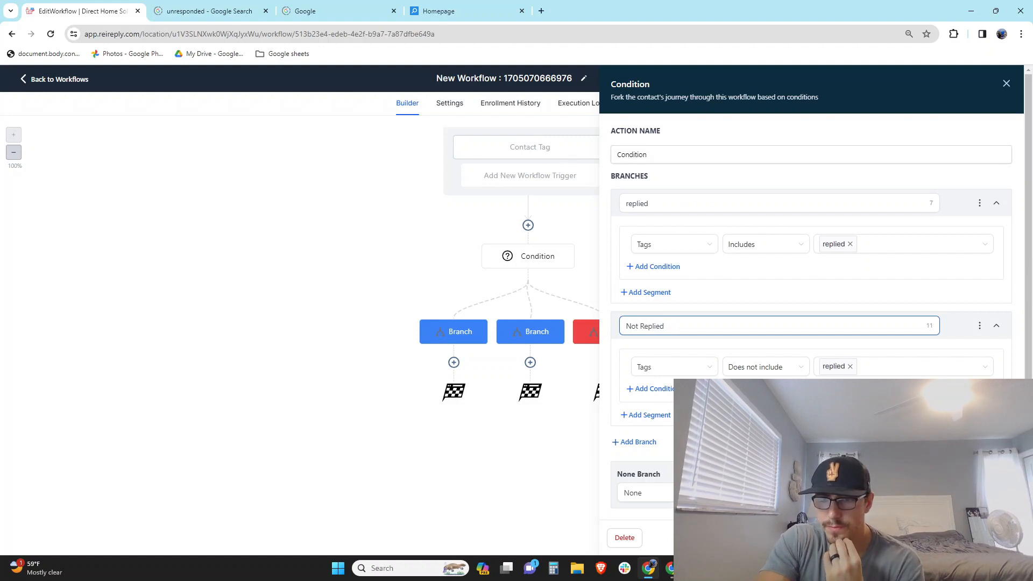
left_click(984, 538)
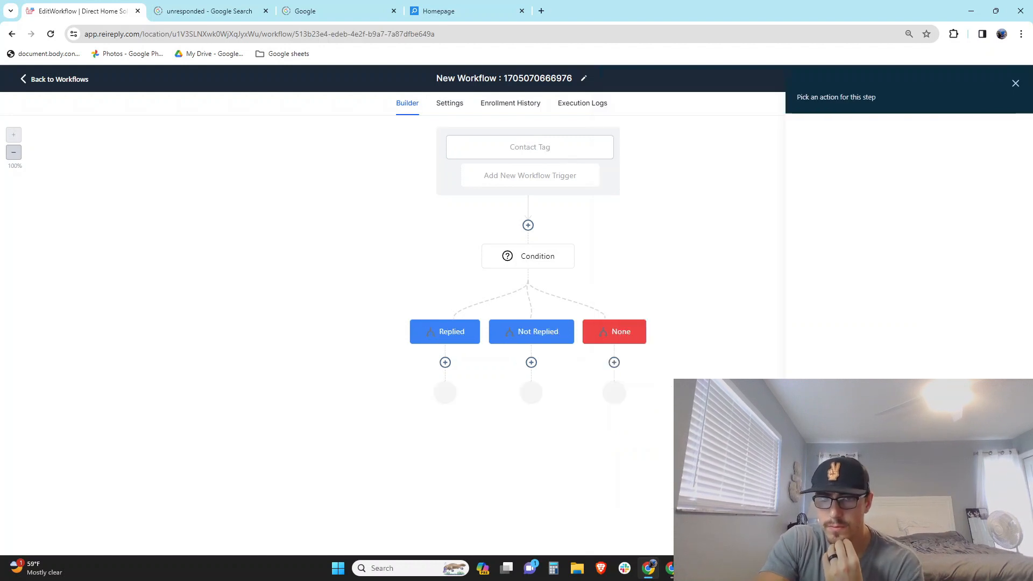
Add a Remove From Workflow action under the Replied branch
left_click(445, 362)
scroll(855, 377, "down", 15)
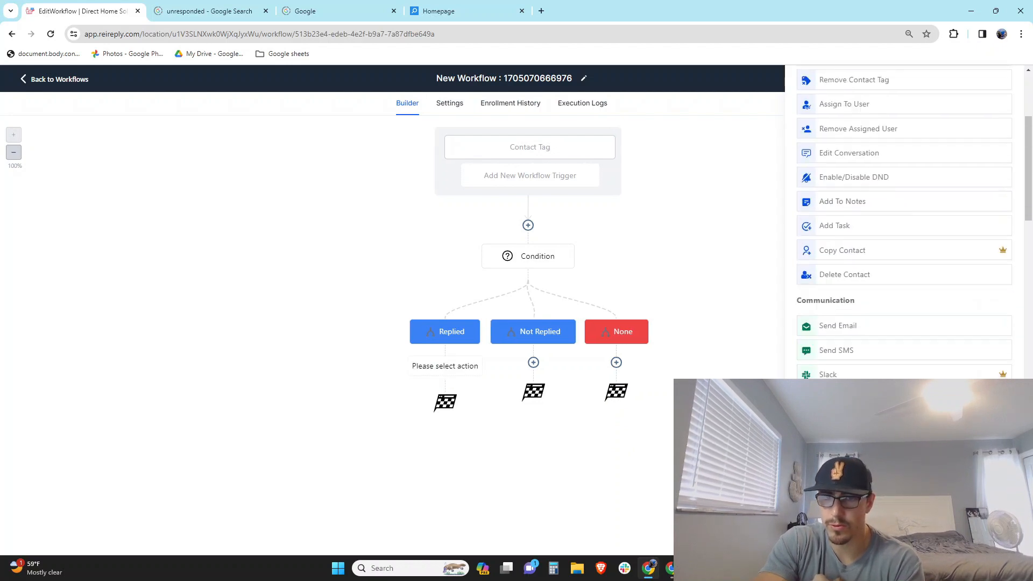
left_click(863, 313)
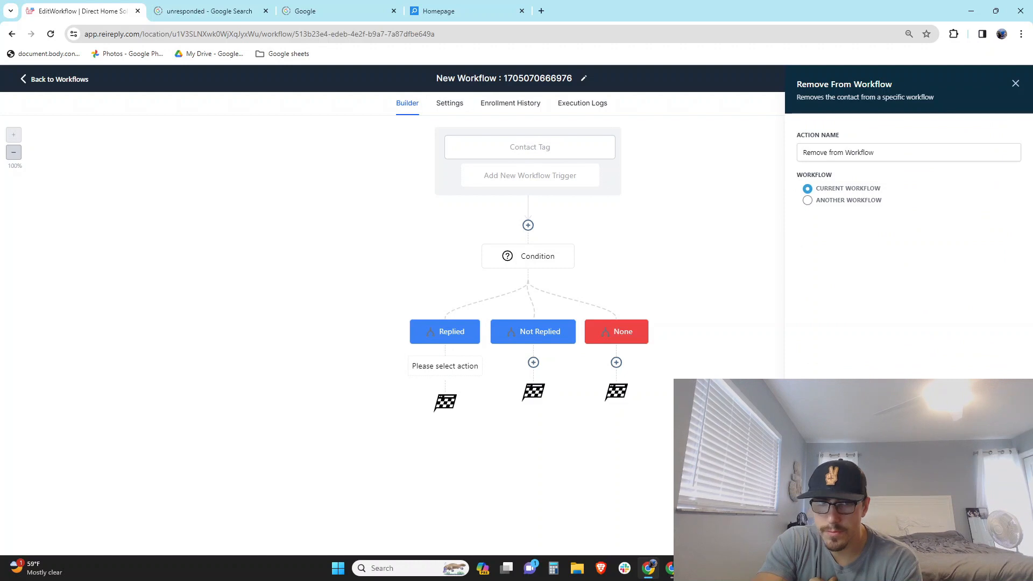
left_click(991, 539)
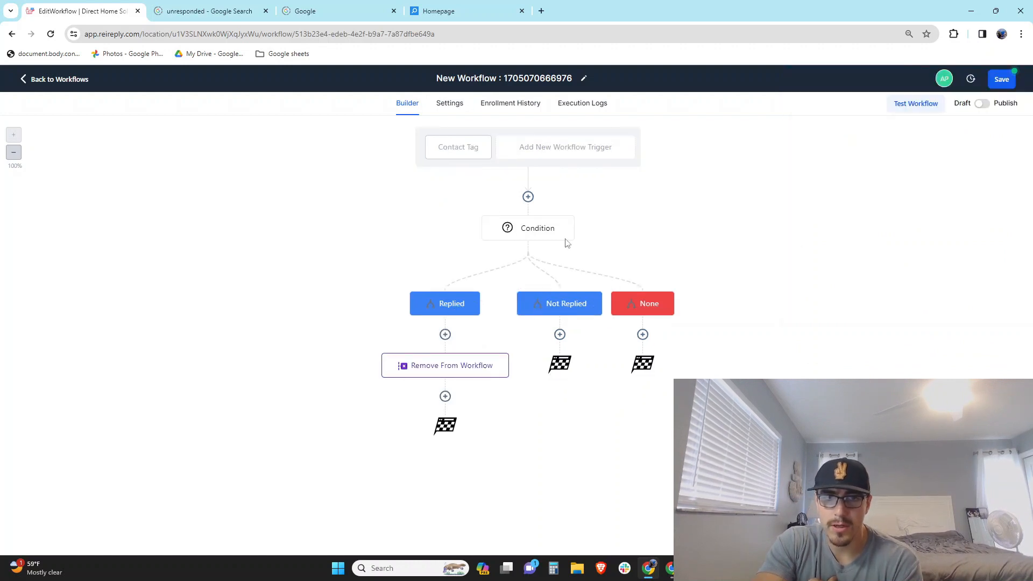
Add a Manual Call action under the Not Replied branch
left_click(560, 334)
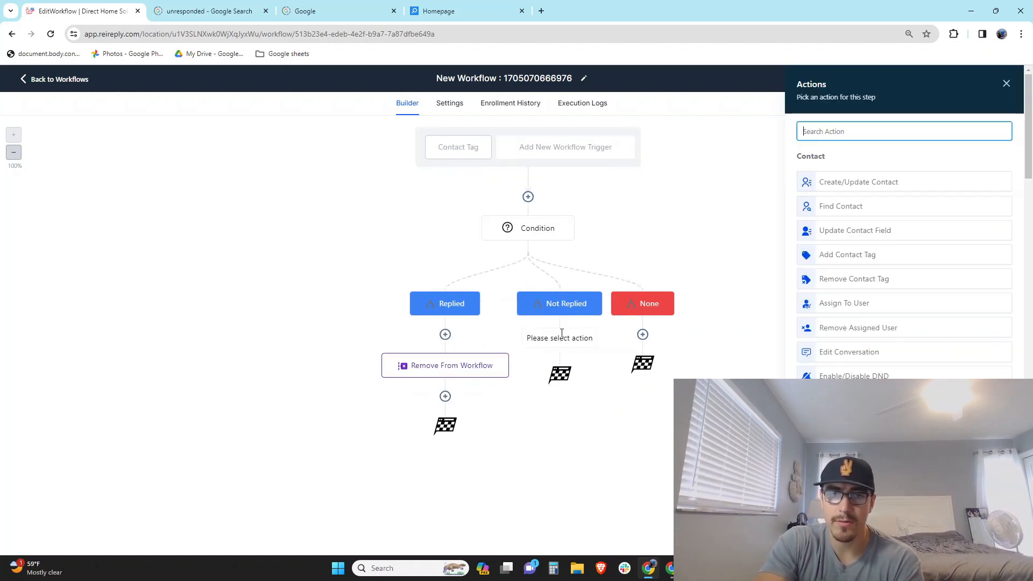
scroll(904, 242, "down", 7)
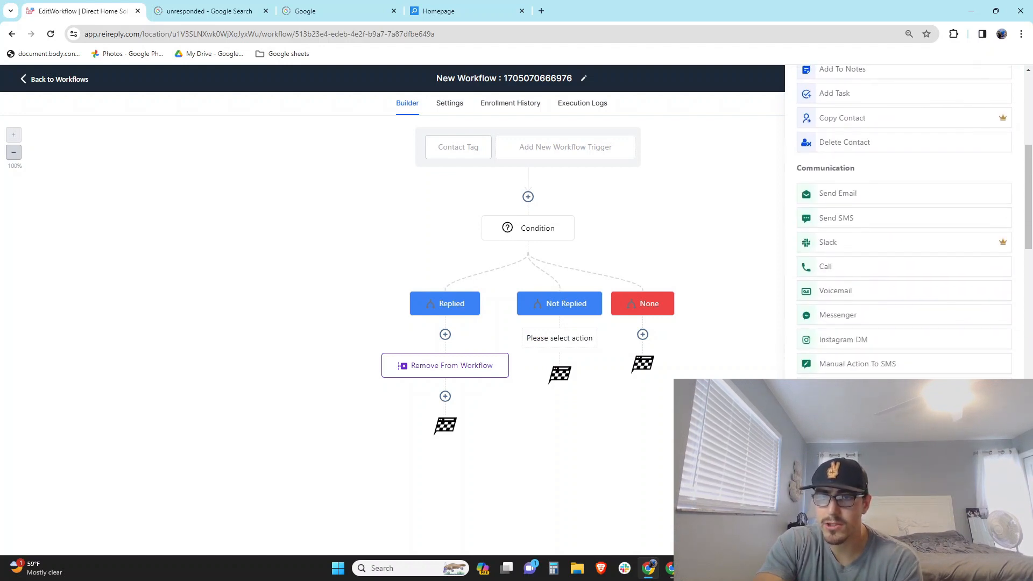
left_click(883, 388)
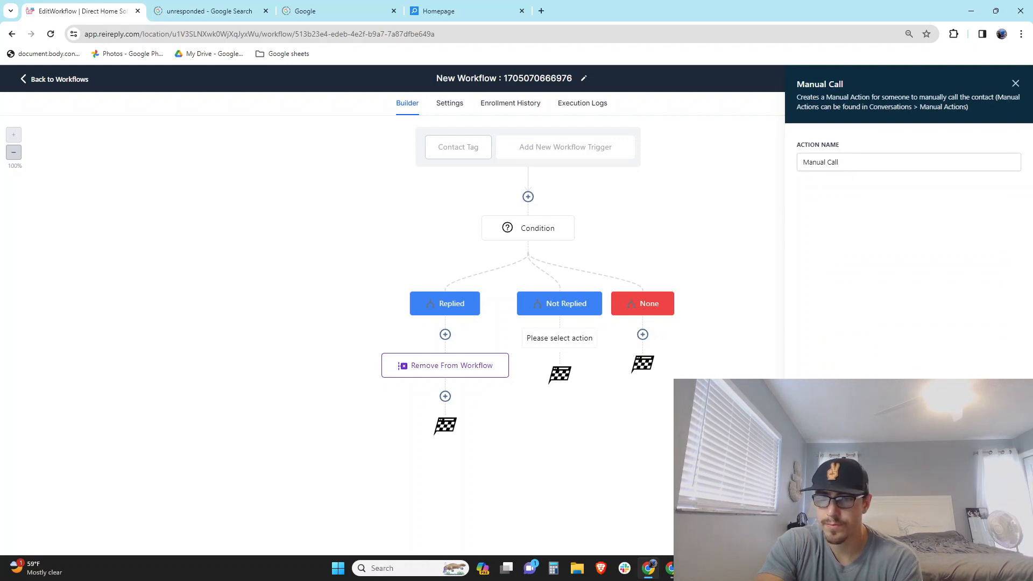
left_click(992, 539)
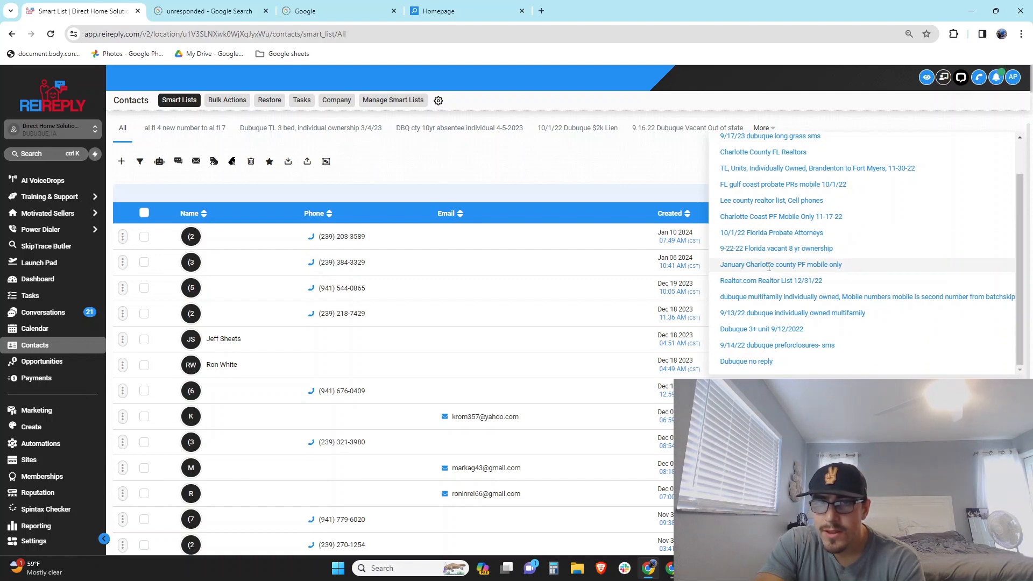
Open the '9-22-22 Florida vacant 8 yr ownership' smart list
left_click(769, 248)
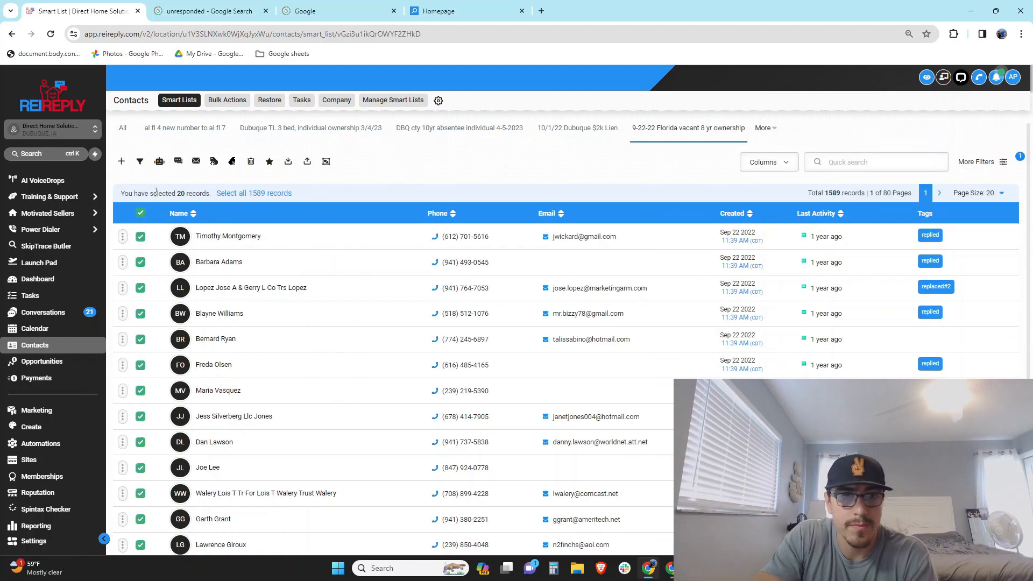
Add the 20 selected contacts to 'Add to Manual Call- Realtor/agent' with note 'cl'
left_click(160, 163)
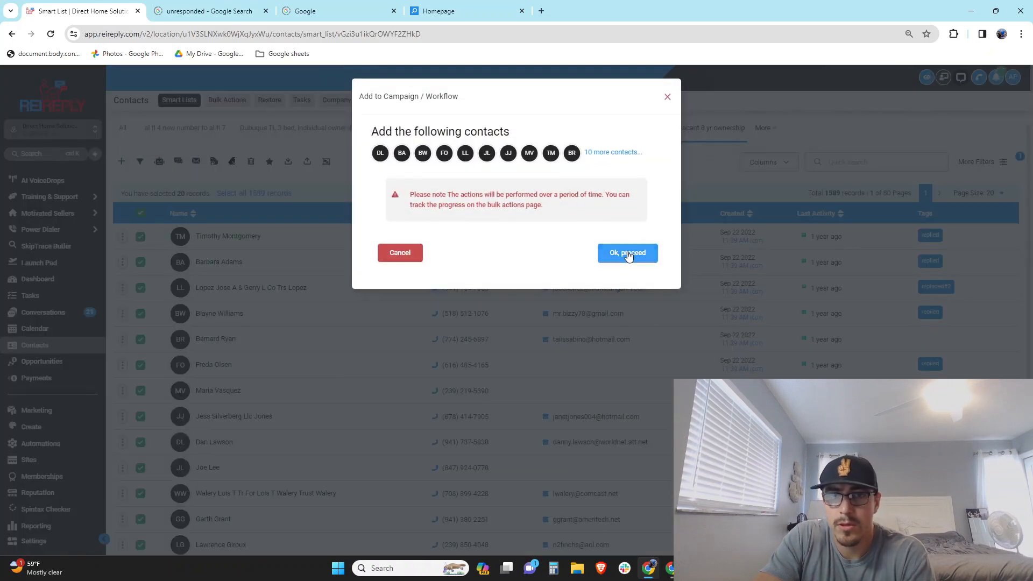
left_click(624, 253)
left_click(429, 198)
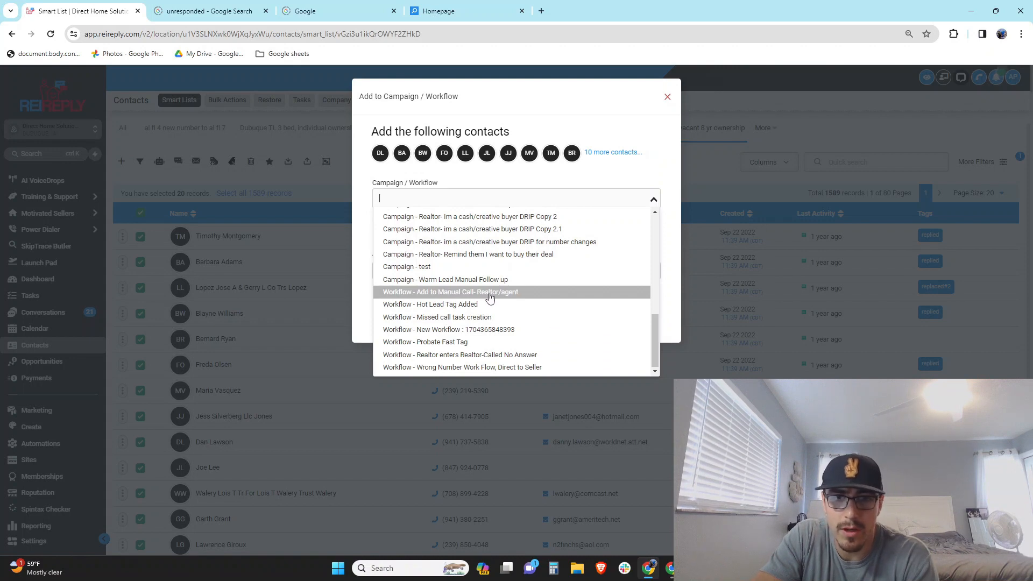
left_click(490, 298)
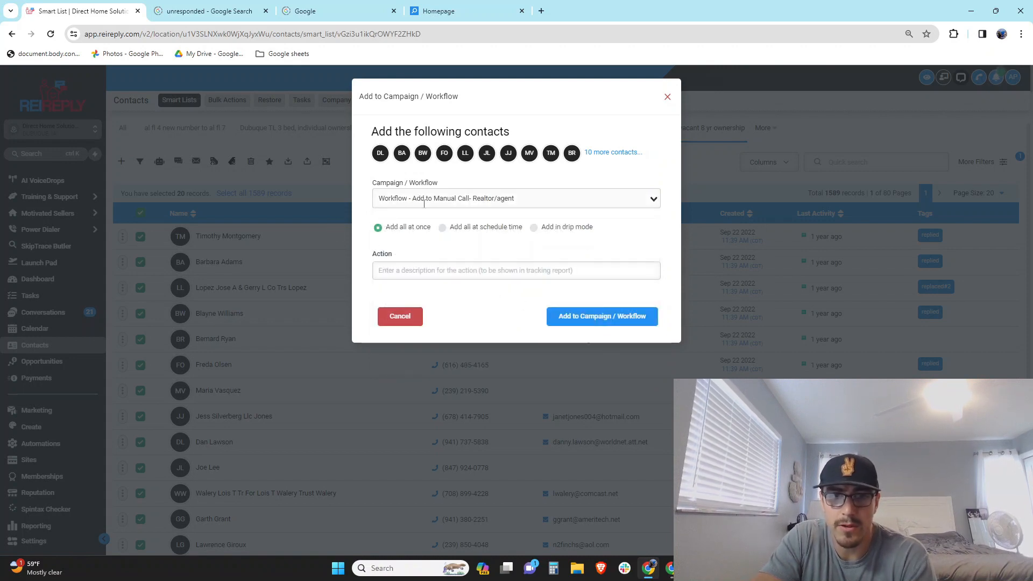
left_click(395, 271)
type("cl")
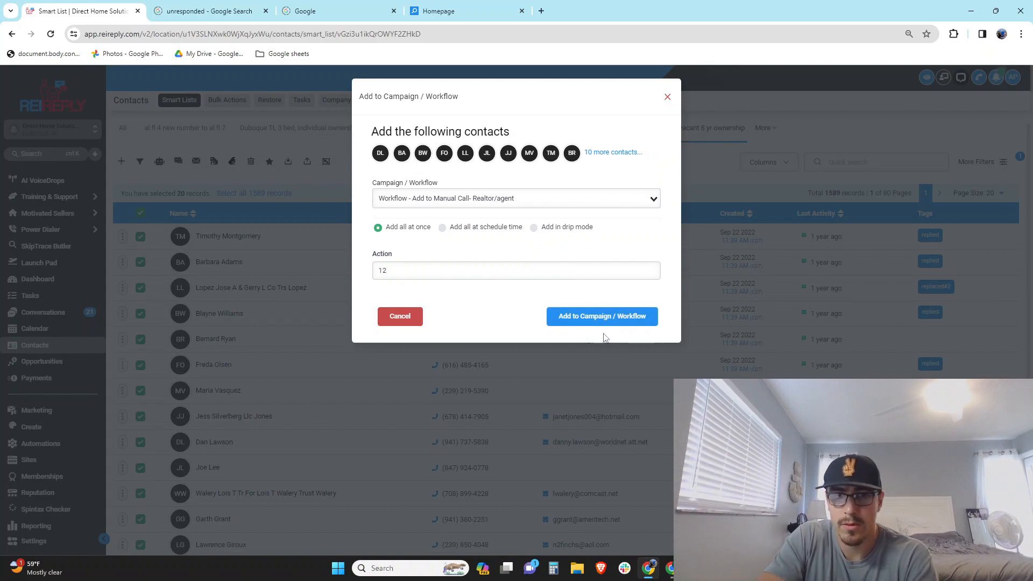
left_click(602, 318)
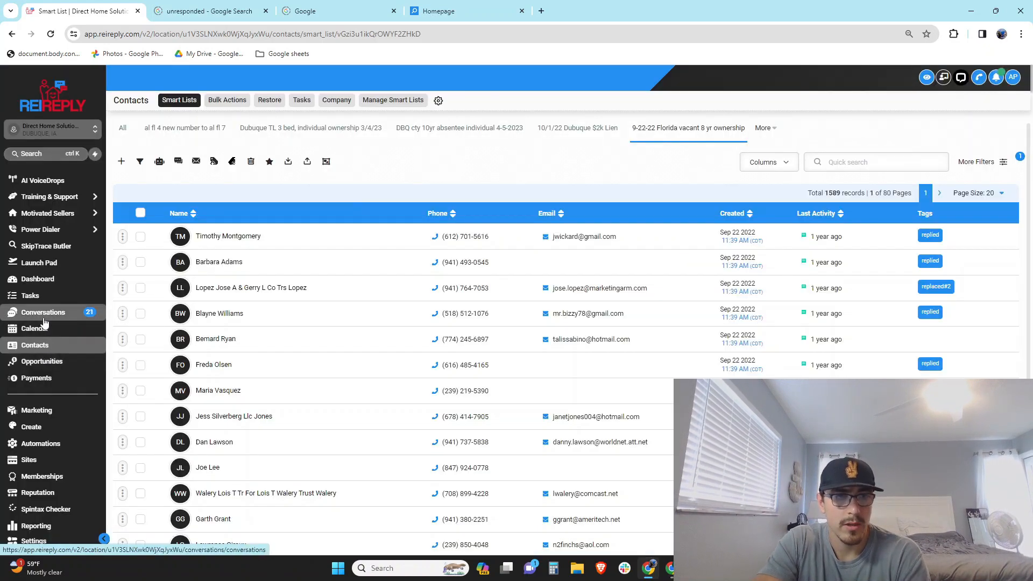
left_click(44, 318)
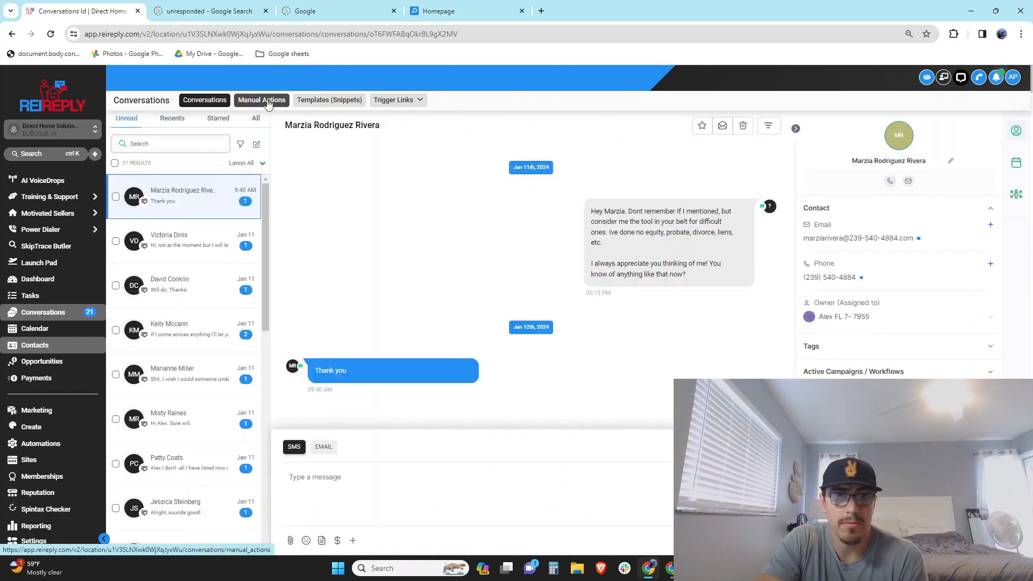
Bring up the Manual Actions queue and review the queued Call tasks
left_click(267, 102)
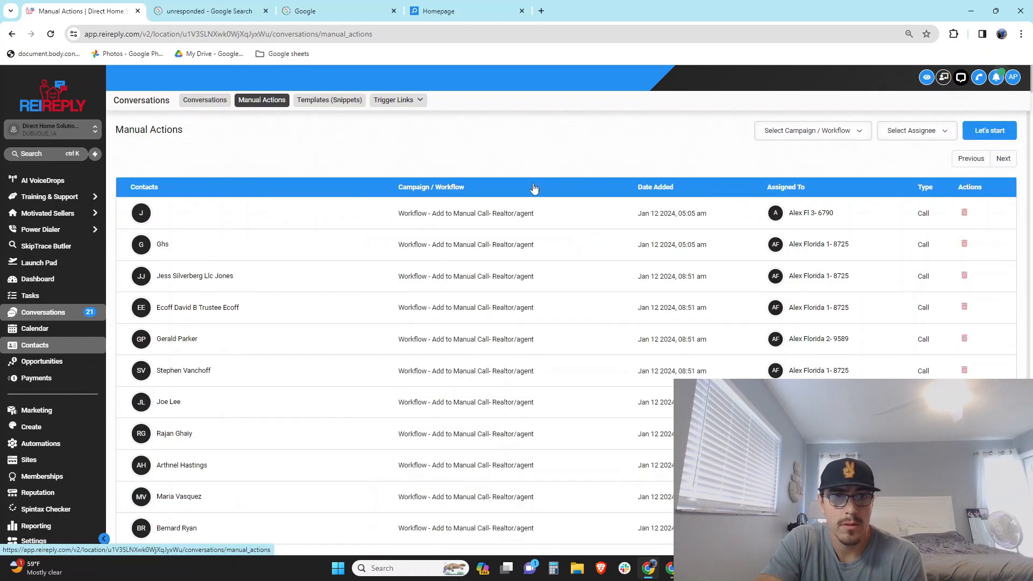
scroll(538, 366, "down", 2)
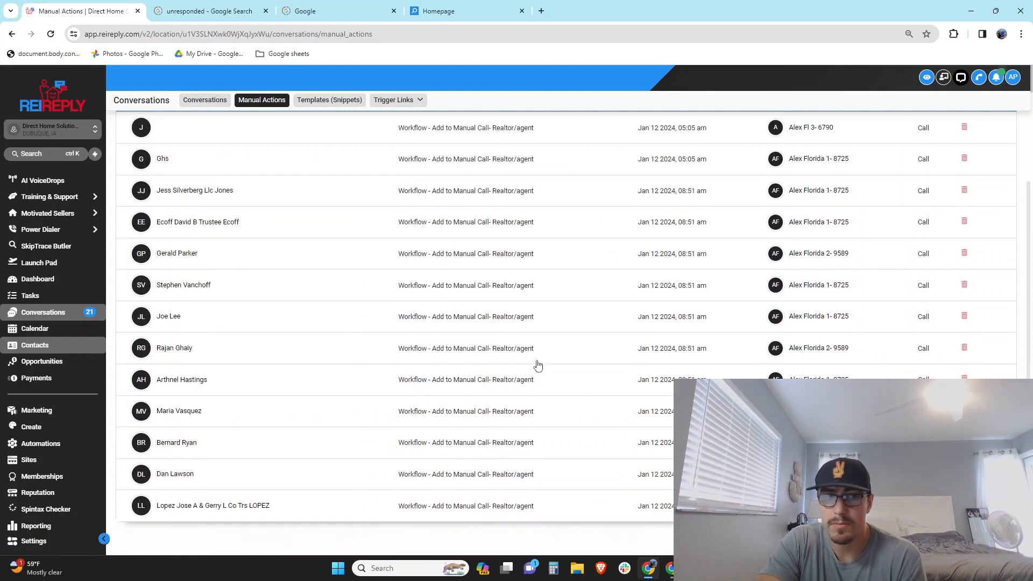
scroll(537, 363, "up", 2)
scroll(526, 362, "down", 2)
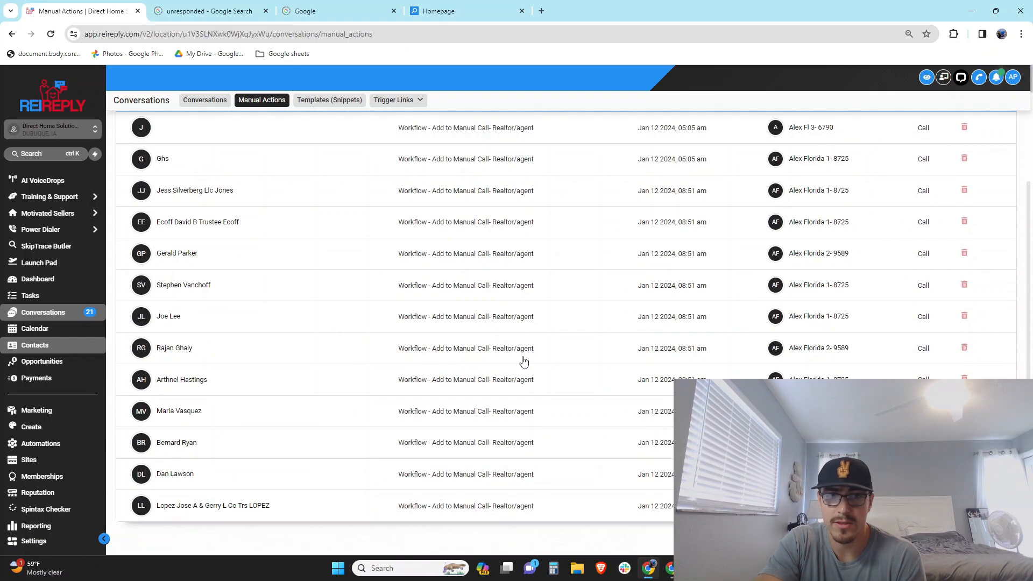
scroll(525, 362, "up", 2)
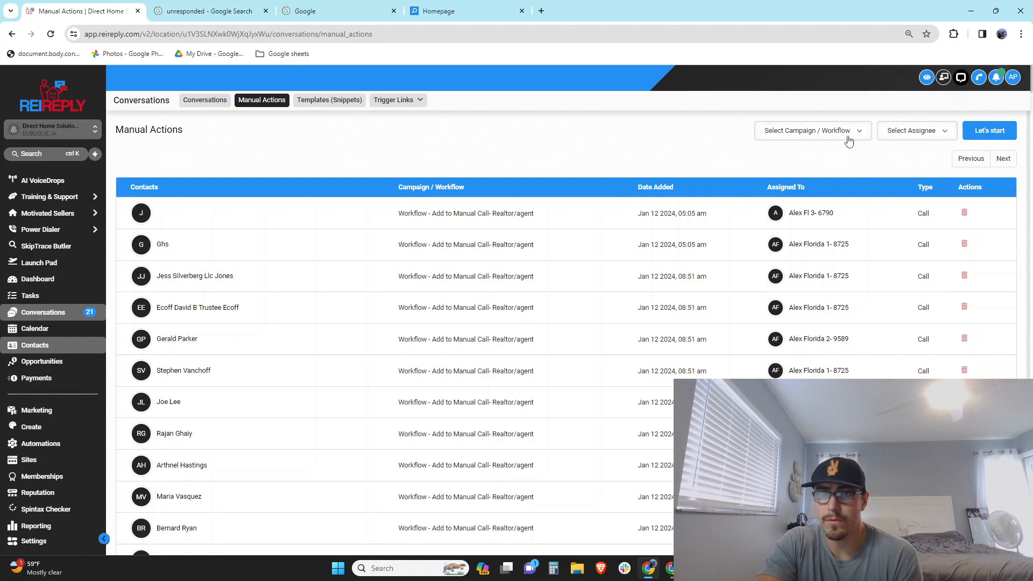
Start working the manual call queue without filtering by assignee
left_click(932, 134)
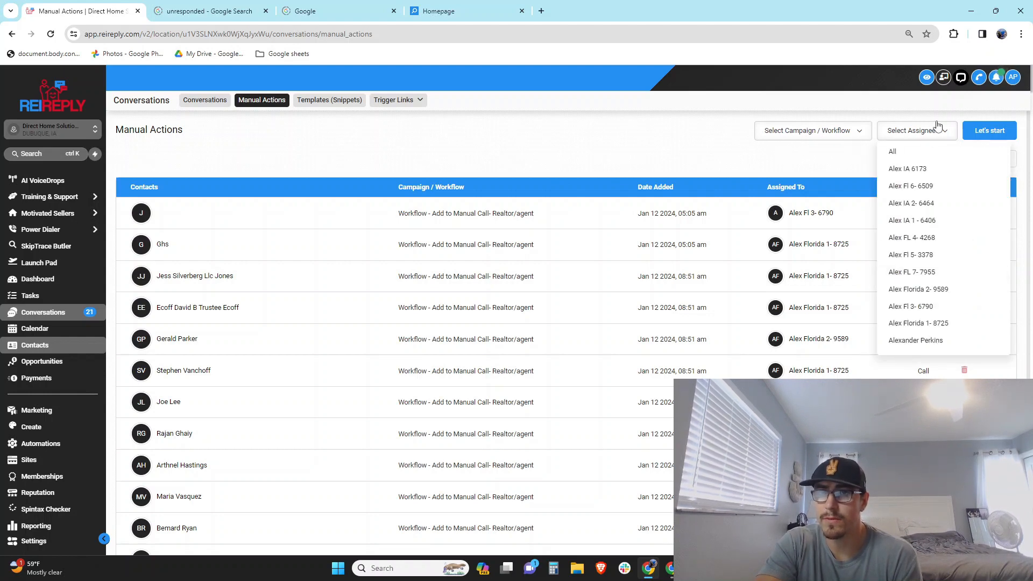
left_click(937, 133)
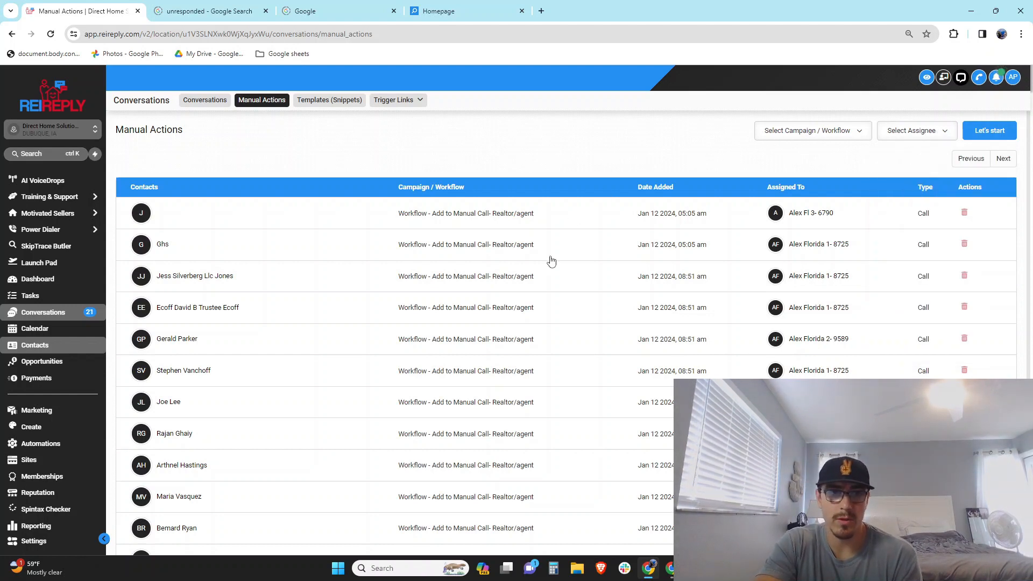
scroll(552, 261, "down", 2)
scroll(551, 261, "up", 2)
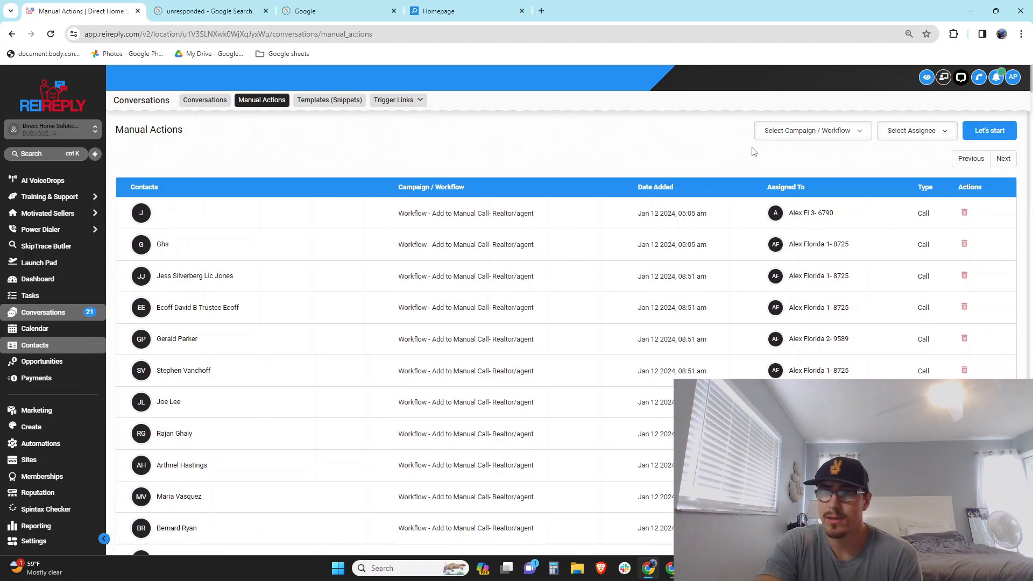
left_click(990, 131)
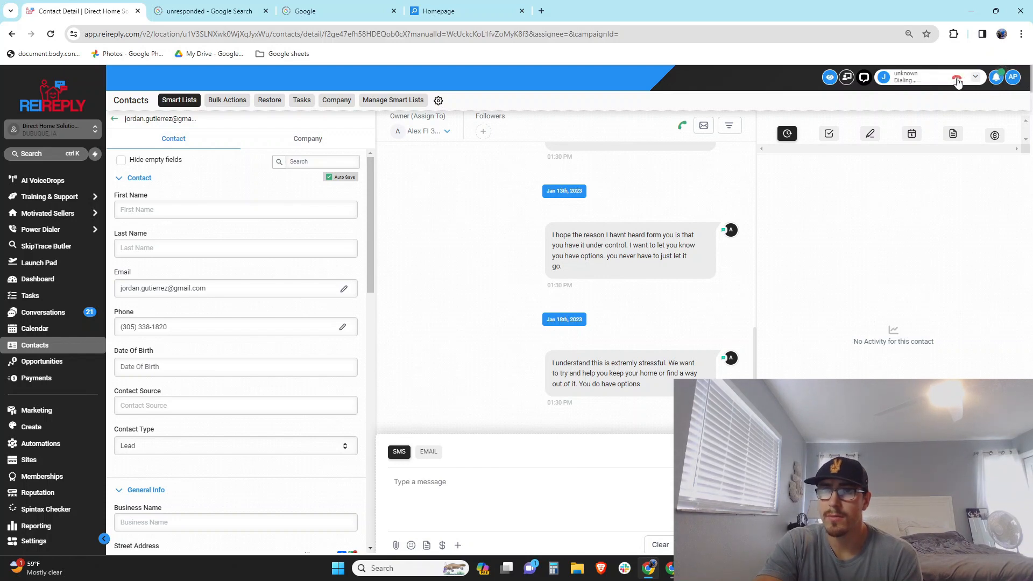
Log the first two calls as No Answer, advancing leads, then hang up the third
left_click(958, 81)
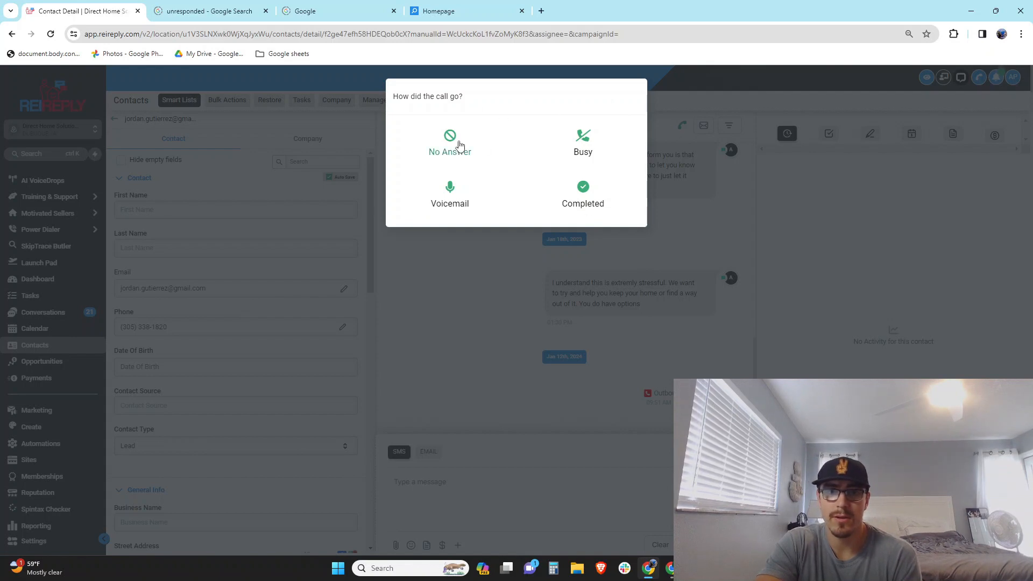
left_click(455, 142)
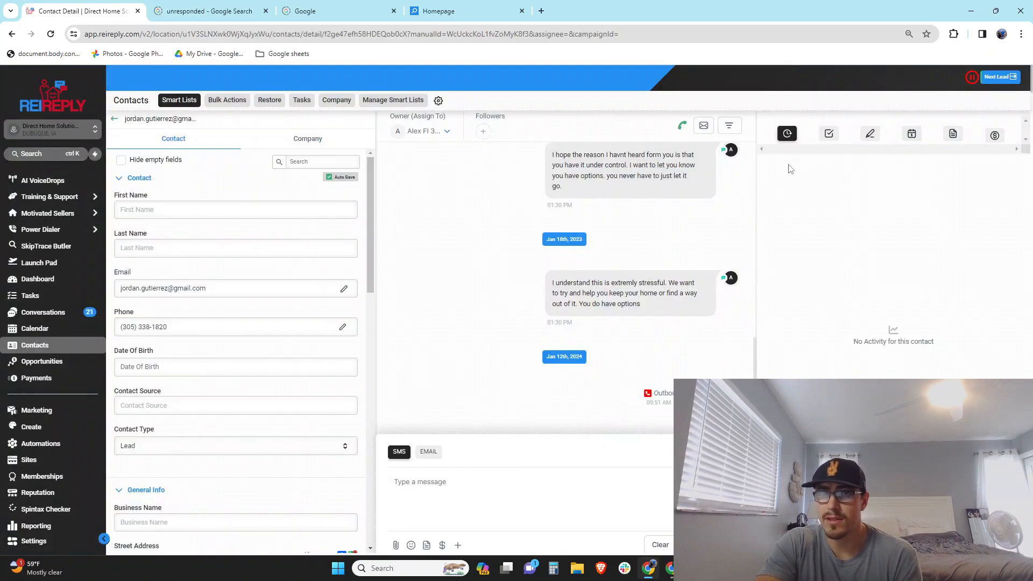
left_click(1002, 79)
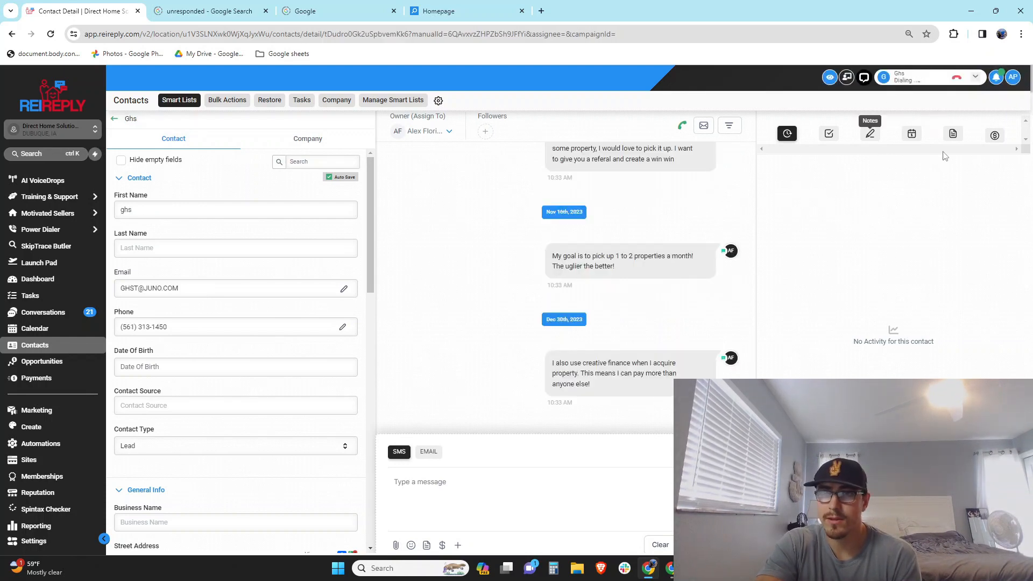
left_click(958, 81)
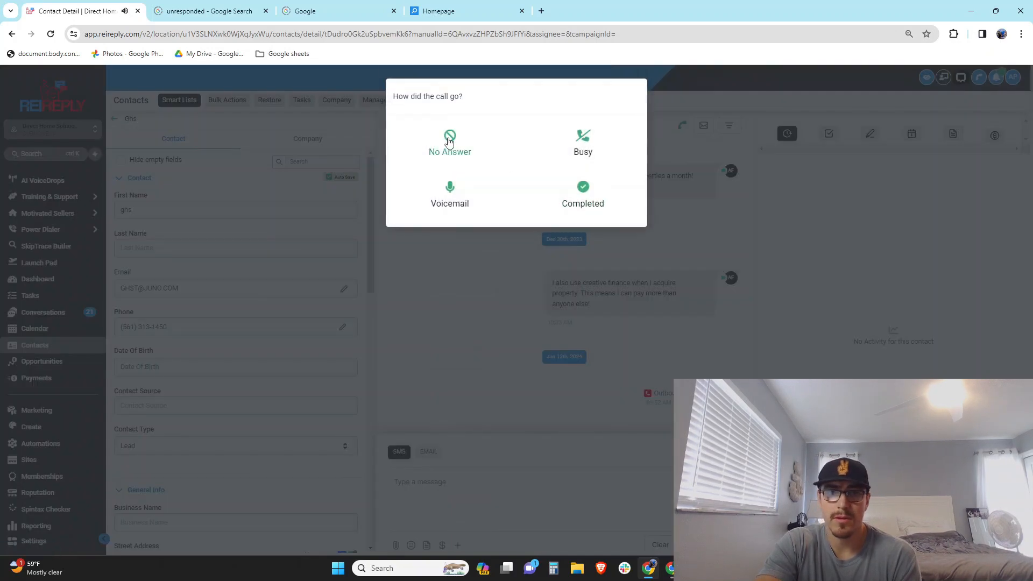
left_click(450, 141)
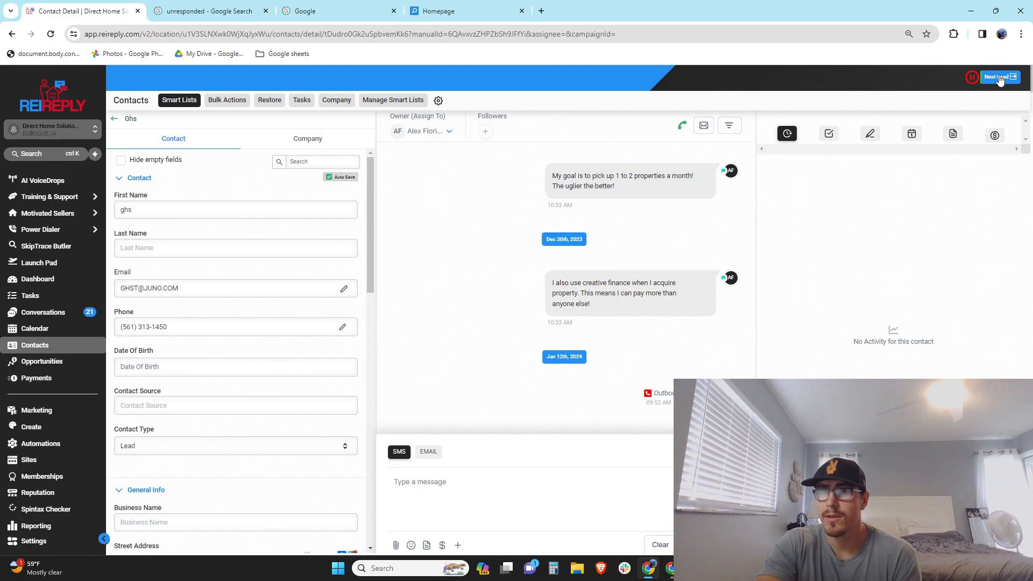
left_click(999, 78)
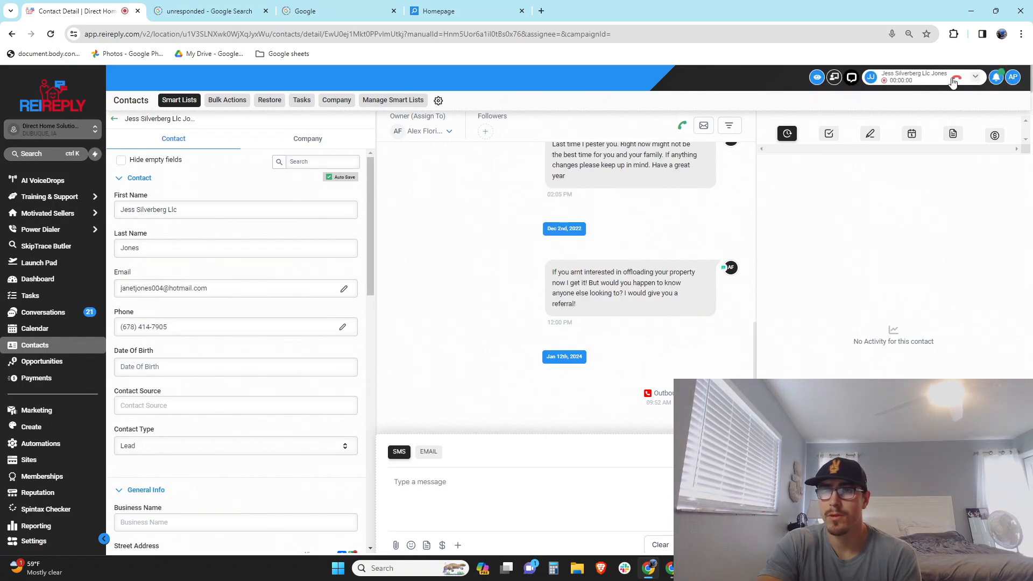
left_click(956, 80)
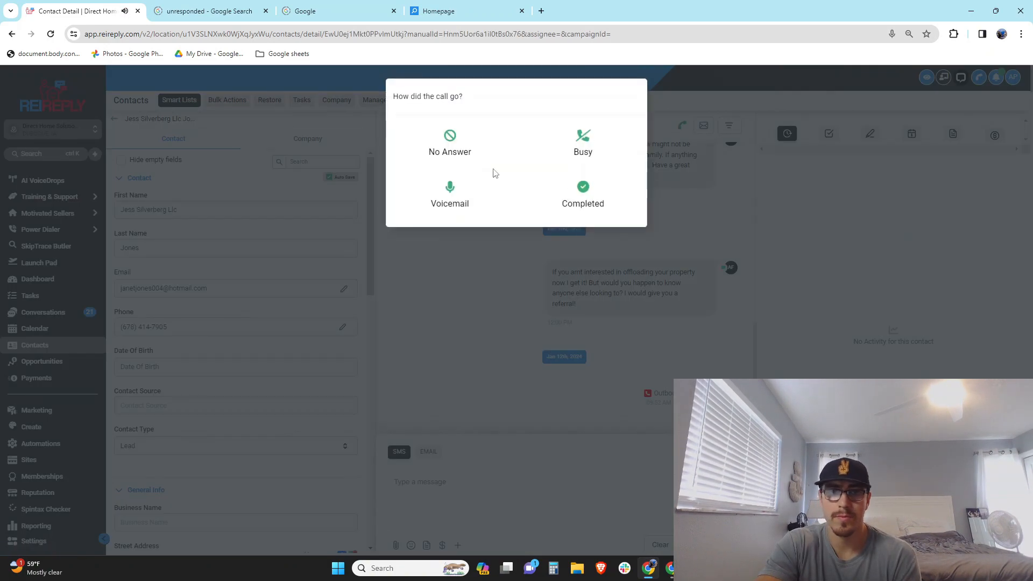